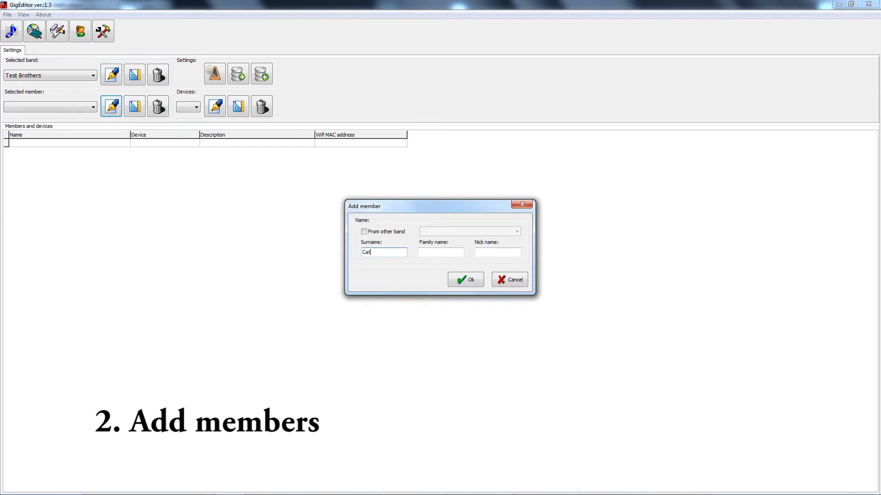
Fill in the new band member's surname, family name and nickname, and save the member.
{"action": "key", "text": "shift+End"}
{"action": "type", "text": "Beatrice"}
{"action": "key", "text": "Tab"}
{"action": "type", "text": "Ca"}
{"action": "key", "text": "Tab"}
{"action": "type", "text": "B"}
{"action": "key", "text": "Return"}
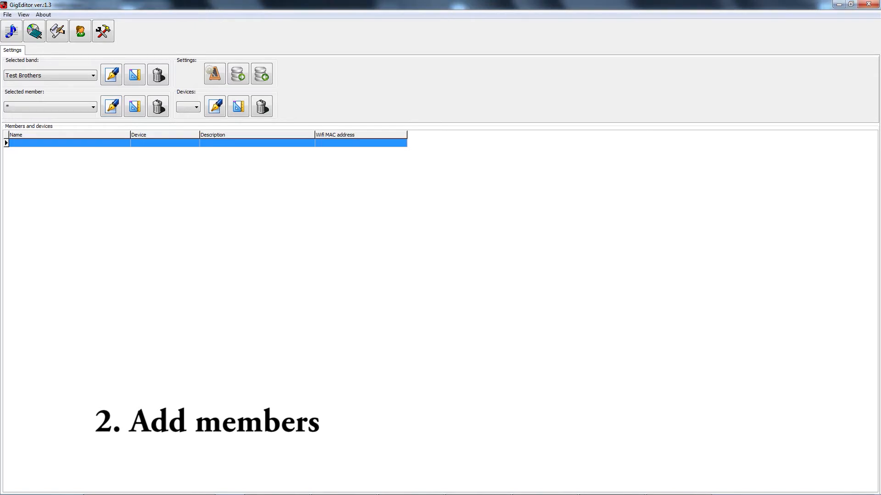
Add a second member to the Test Brothers band with surname, family name and nickname.
{"action": "left_click", "coordinate": [50, 106]}
{"action": "left_click", "coordinate": [50, 112]}
{"action": "left_click", "coordinate": [111, 106]}
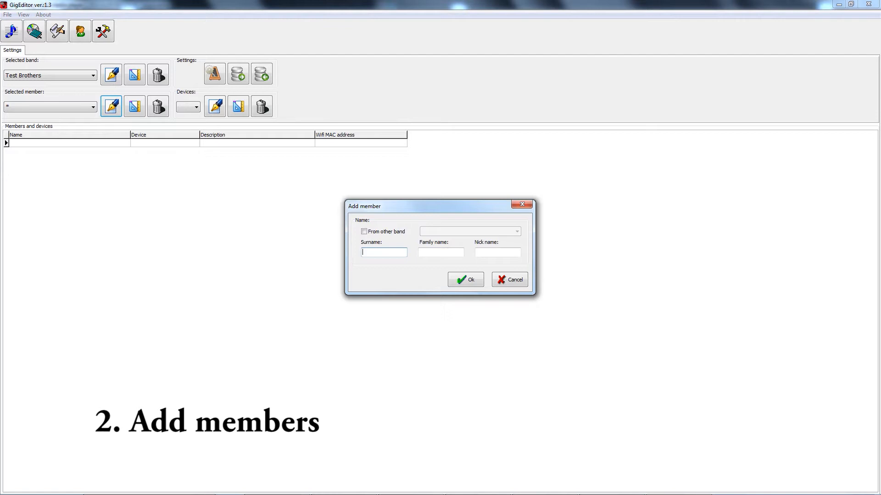
{"action": "type", "text": "Basserman"}
{"action": "key", "text": "Tab"}
{"action": "type", "text": "Gary"}
{"action": "key", "text": "Tab"}
{"action": "type", "text": "Big"}
{"action": "key", "text": "Return"}
Add a third member to the band, entering the surname, family name and nickname.
{"action": "key", "text": "Tab"}
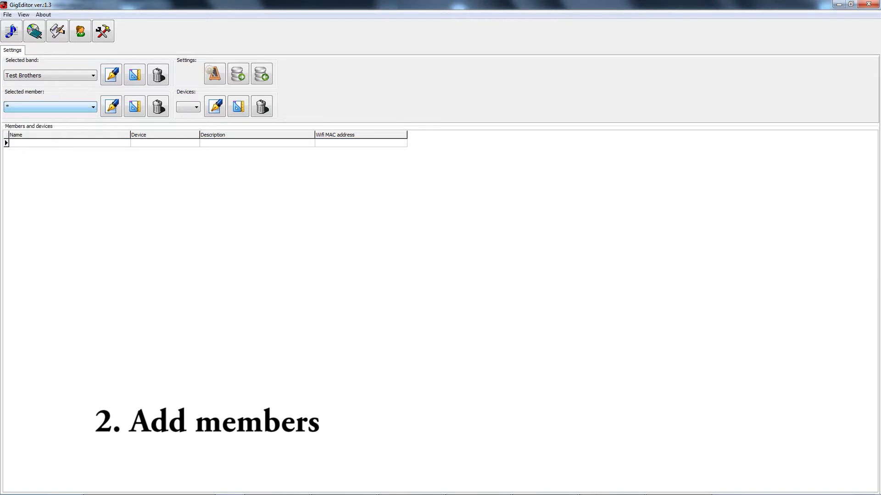
{"action": "key", "text": "Tab"}
{"action": "key", "text": "Return"}
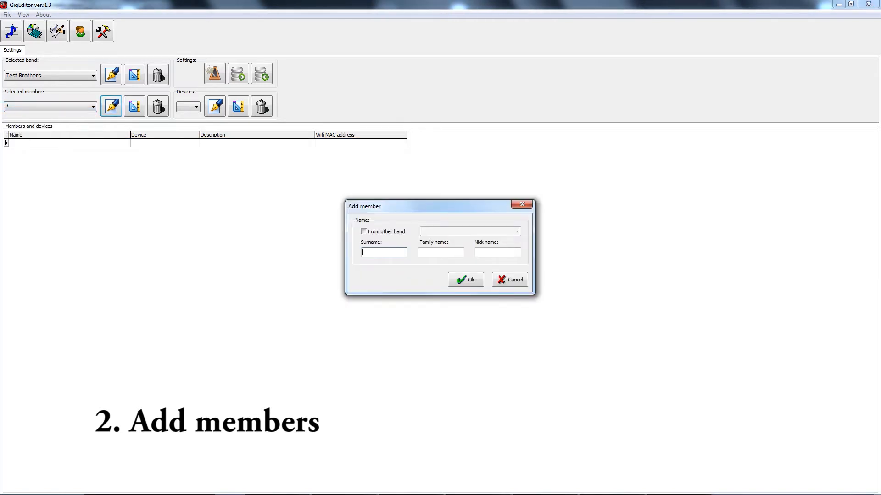
{"action": "type", "text": "Jeffrey"}
{"action": "key", "text": "Tab"}
{"action": "type", "text": "Test"}
{"action": "key", "text": "Tab"}
{"action": "type", "text": "Jeff"}
{"action": "key", "text": "Return"}
Add a fourth member to the band with surname, family name and nickname.
{"action": "key", "text": "Tab"}
{"action": "key", "text": "Tab"}
{"action": "key", "text": "Return"}
{"action": "type", "text": "Peter"}
{"action": "left_click", "coordinate": [440, 253]}
{"action": "type", "text": "Tes"}
{"action": "left_click", "coordinate": [497, 252]}
{"action": "type", "text": "Peter"}
{"action": "key", "text": "Return"}
Add a fifth band member with surname, family name and nickname, and look through the band's member list.
{"action": "type", "text": "Thomas"}
{"action": "left_click", "coordinate": [440, 253]}
{"action": "type", "text": "Test"}
{"action": "left_click", "coordinate": [497, 252]}
{"action": "type", "text": "Tom"}
{"action": "key", "text": "Return"}
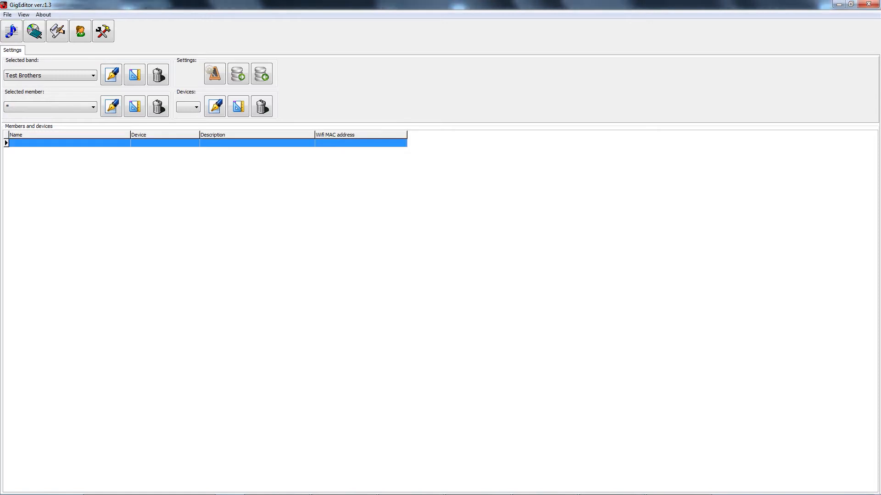
{"action": "key", "text": "alt+Down"}
{"action": "key", "text": "Down"}
{"action": "key", "text": "Down"}
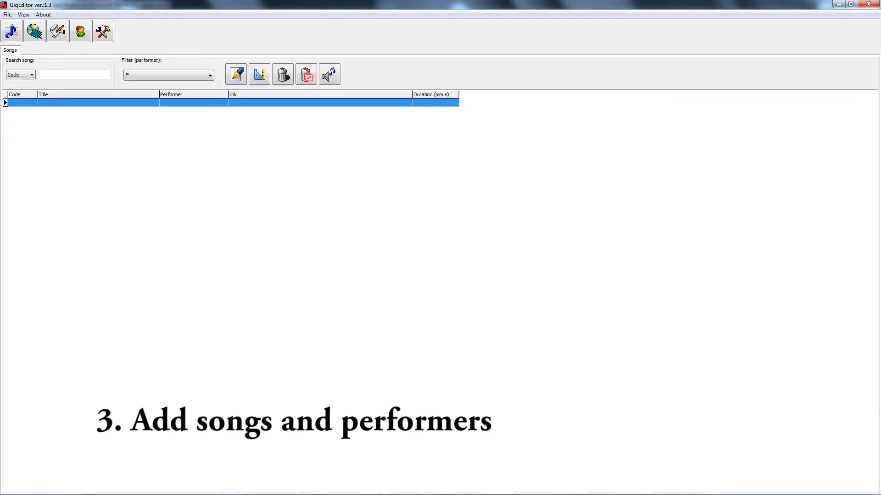
Start a new song entry with code 1 and the title "All My Lovin'".
{"action": "left_click", "coordinate": [236, 74]}
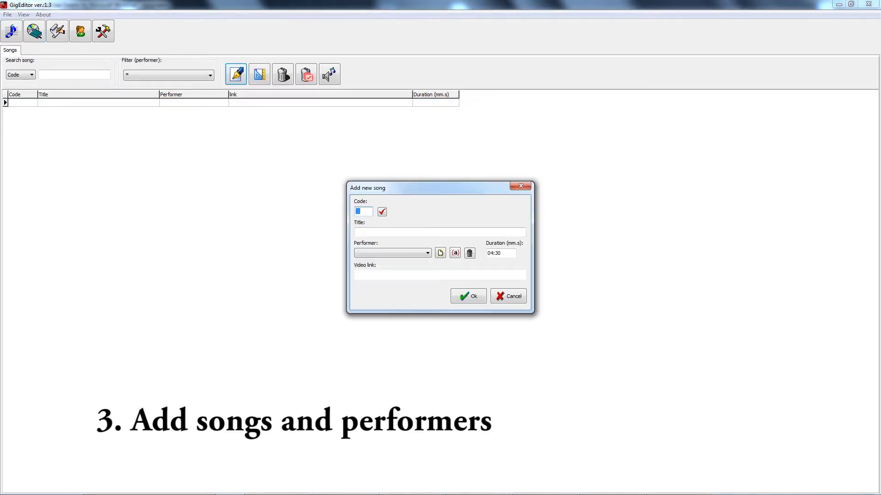
{"action": "type", "text": "1"}
{"action": "left_click", "coordinate": [356, 232]}
{"action": "type", "text": "All my lovin"}
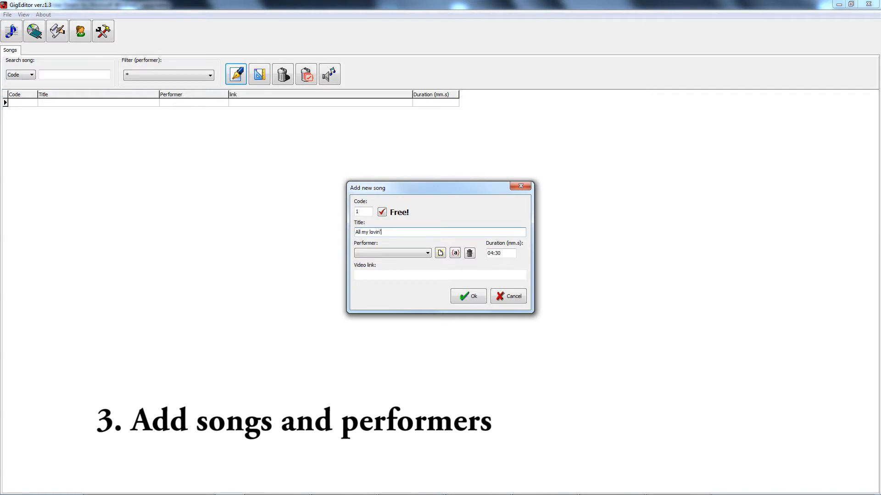
{"action": "left_click", "coordinate": [440, 253]}
{"action": "type", "text": "Beatles"}
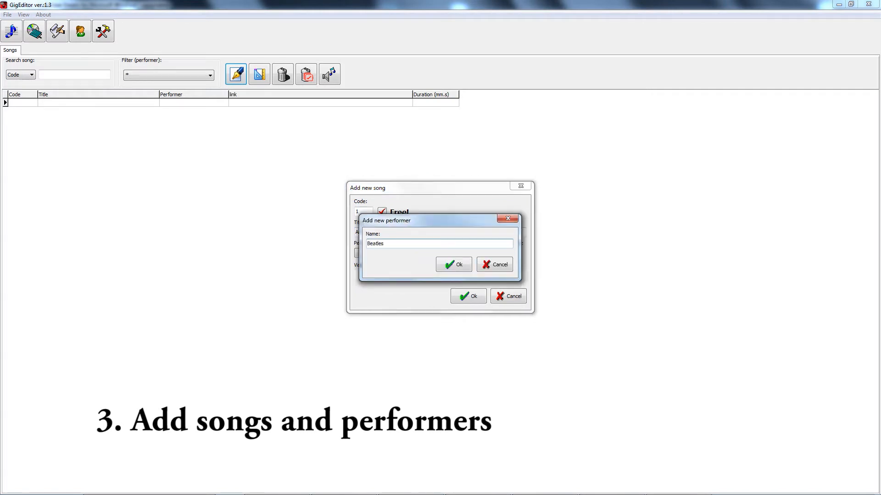
{"action": "left_click", "coordinate": [453, 264]}
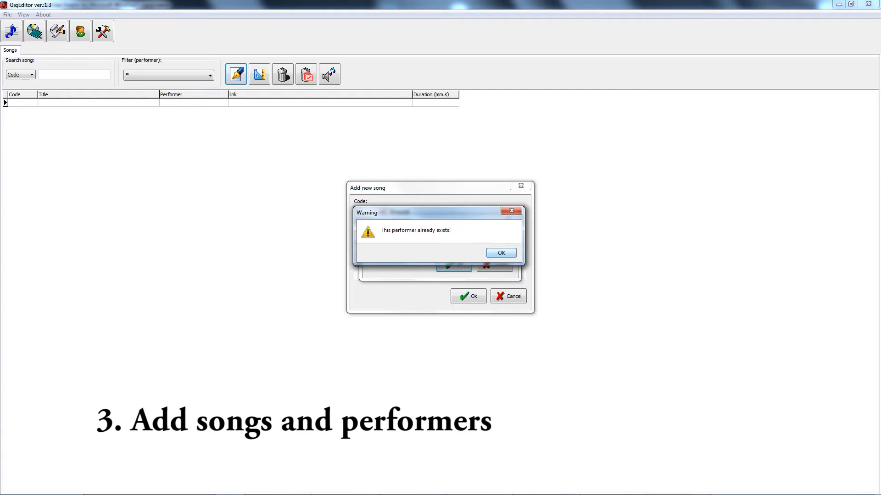
{"action": "left_click", "coordinate": [501, 253]}
{"action": "left_click", "coordinate": [495, 264]}
Choose the existing performer Beatles for the new song and save it.
{"action": "left_click", "coordinate": [392, 253]}
{"action": "left_click", "coordinate": [392, 261]}
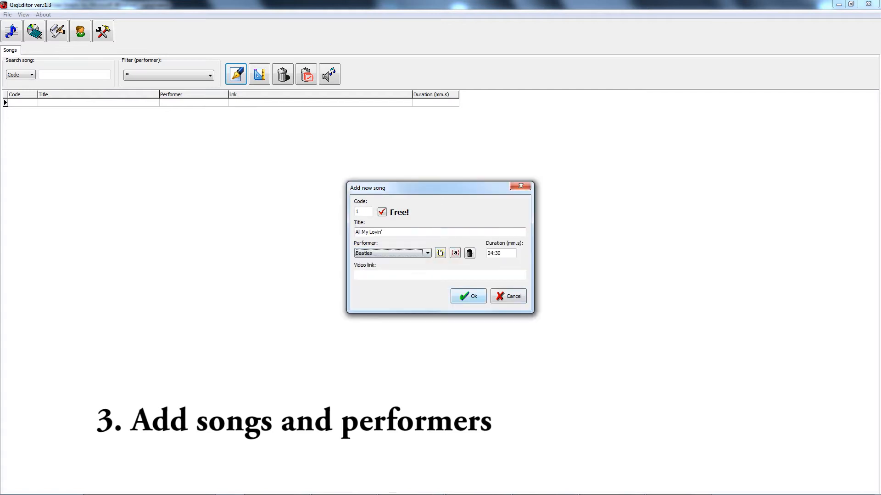
{"action": "left_click", "coordinate": [468, 296]}
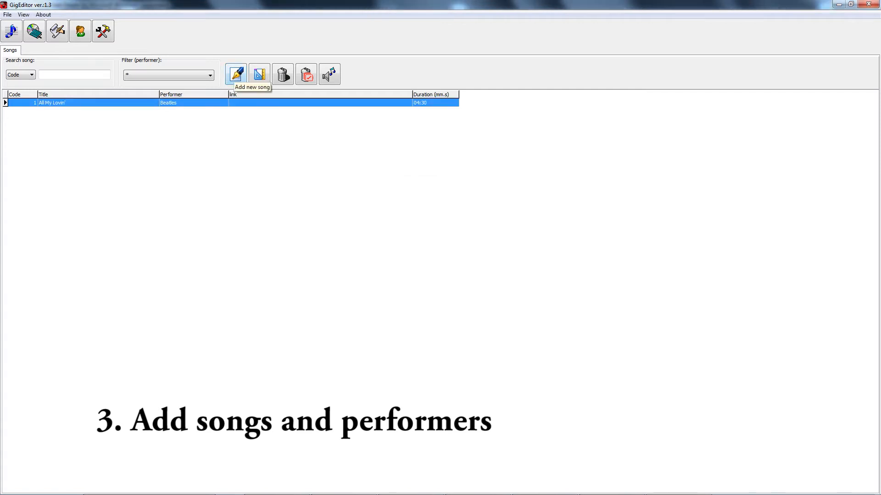
Add the song "Rip It Up" with code 2, creating Elvis Presley as its new performer.
{"action": "left_click", "coordinate": [236, 74]}
{"action": "type", "text": "2"}
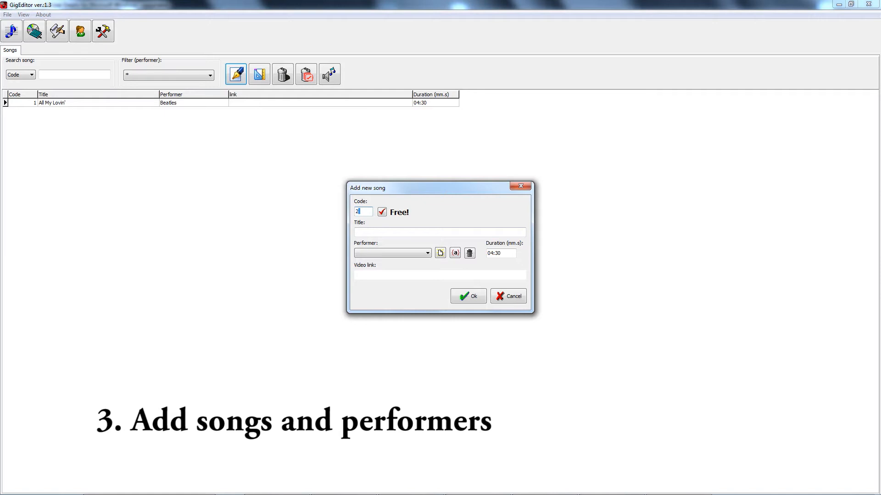
{"action": "key", "text": "Tab"}
{"action": "type", "text": "Rip it up"}
{"action": "left_click", "coordinate": [439, 253]}
{"action": "type", "text": "El"}
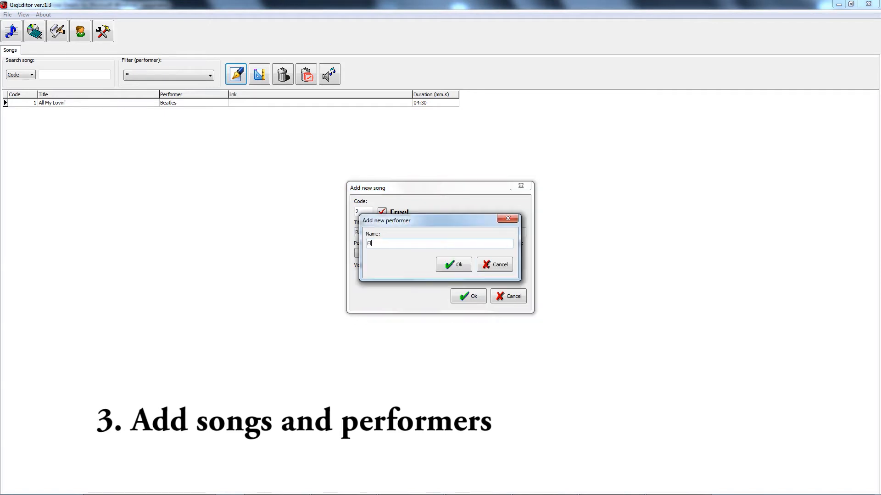
{"action": "type", "text": "vis Presley"}
{"action": "key", "text": "Return"}
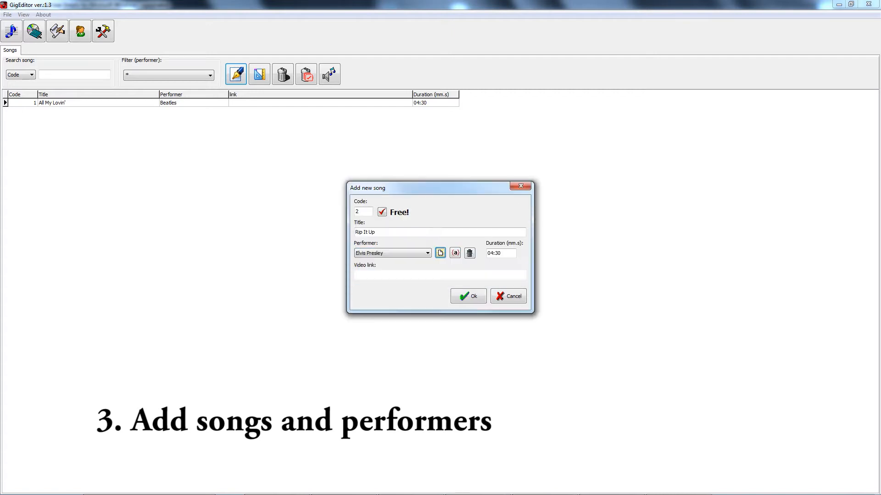
{"action": "key", "text": "Return"}
Add the song "Hello" with code 3, creating Lionel Ritchie as its new performer.
{"action": "key", "text": "Return"}
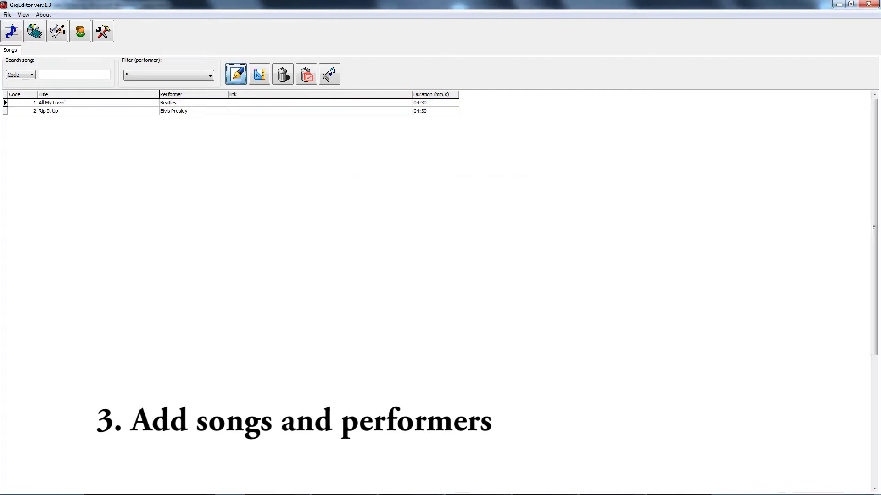
{"action": "type", "text": "3"}
{"action": "key", "text": "Tab"}
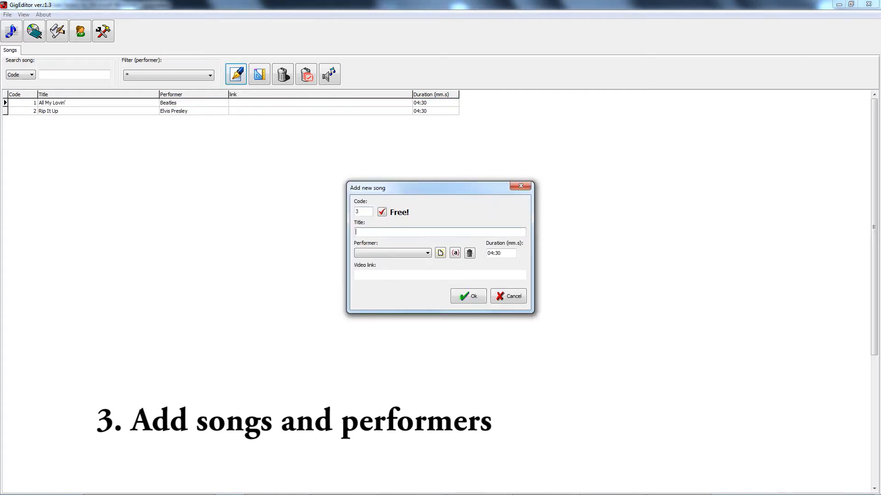
{"action": "type", "text": "Hello"}
{"action": "left_click", "coordinate": [440, 253]}
{"action": "type", "text": "Lionel Ri"}
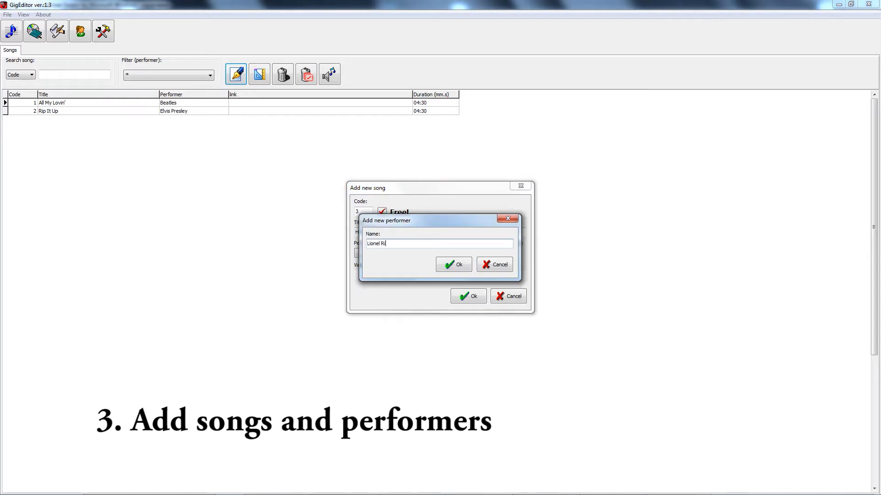
{"action": "type", "text": "tchie"}
{"action": "key", "text": "Return"}
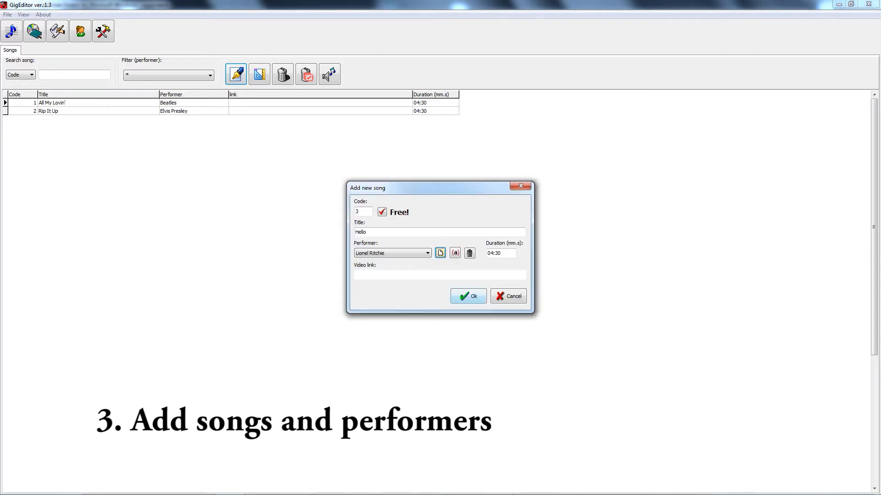
{"action": "key", "text": "Return"}
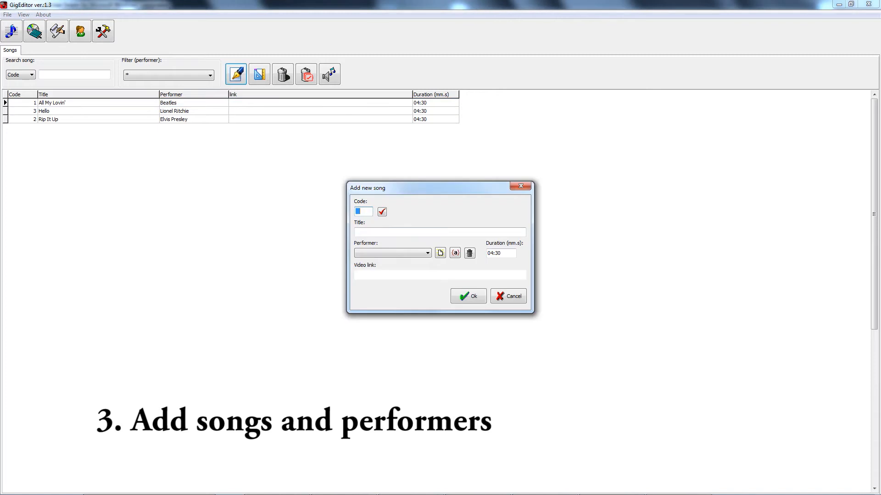
Add the song "Help" with code 4 and the existing performer Beatles.
{"action": "type", "text": "4"}
{"action": "key", "text": "Tab"}
{"action": "type", "text": "He"}
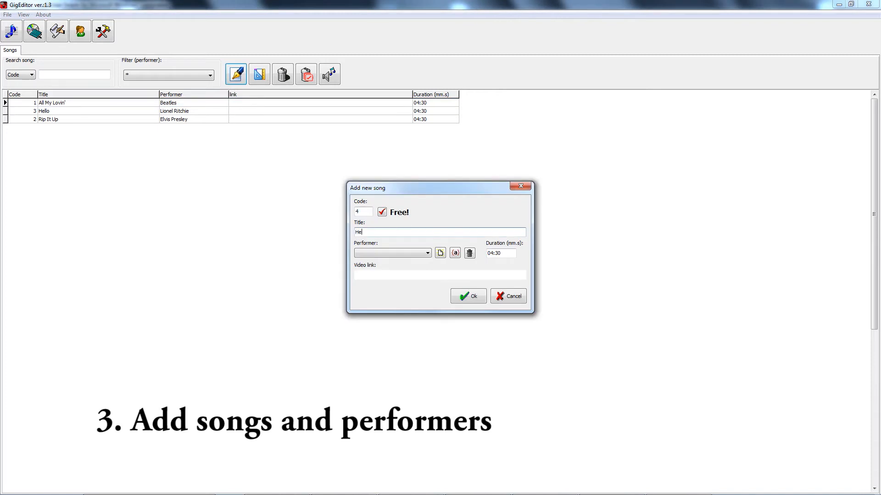
{"action": "type", "text": "lp"}
{"action": "left_click", "coordinate": [392, 252]}
{"action": "left_click", "coordinate": [392, 261]}
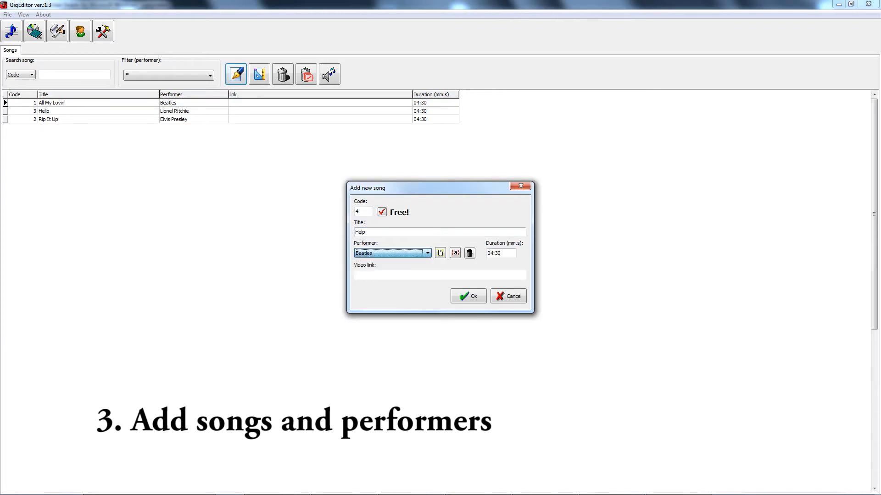
{"action": "left_click", "coordinate": [468, 296]}
Add the song "Tutti Frutti" with code 5, creating Little Richard as its new performer.
{"action": "left_click", "coordinate": [236, 73]}
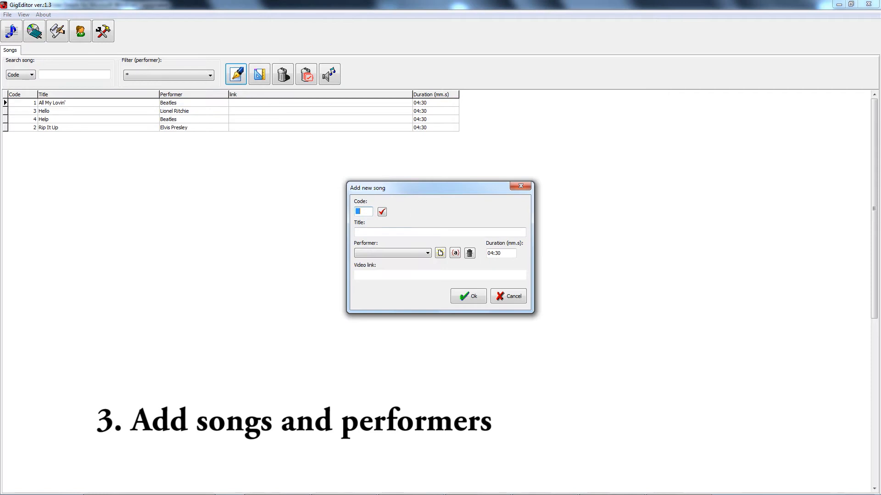
{"action": "type", "text": "4"}
{"action": "key", "text": "BackSpace"}
{"action": "type", "text": "5"}
{"action": "key", "text": "Tab"}
{"action": "type", "text": "T"}
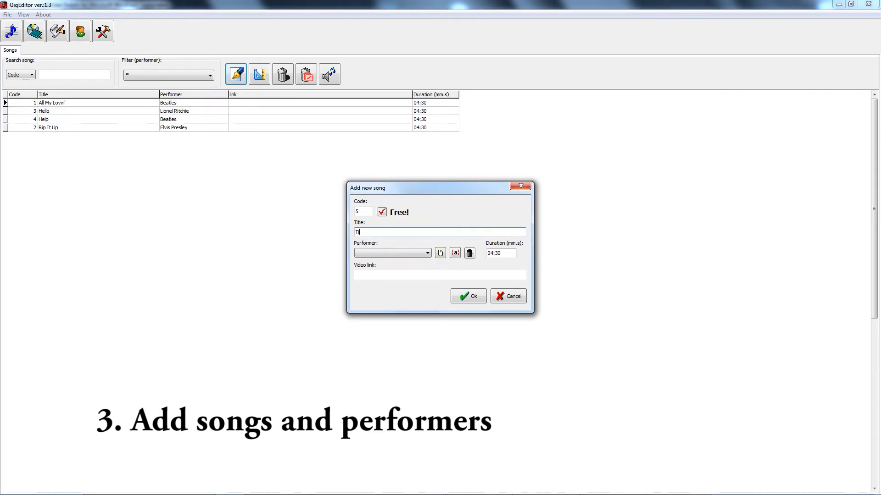
{"action": "type", "text": "utti FruttiLittle "}
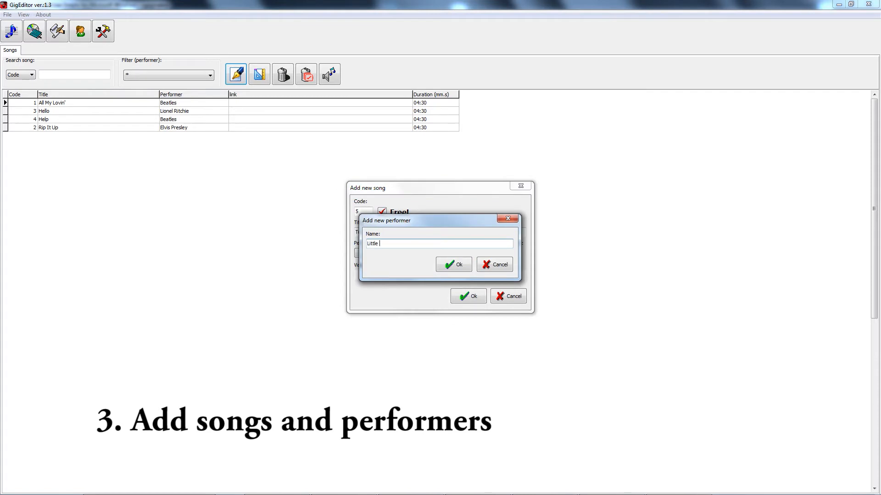
{"action": "type", "text": "Richard"}
{"action": "key", "text": "Return"}
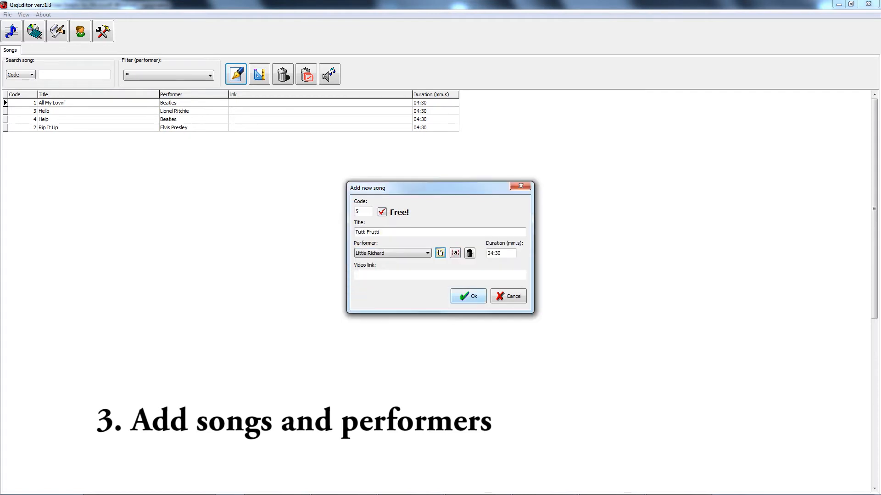
{"action": "key", "text": "Return"}
Add the song "Alice" with code 6, creating Smokie as its new performer.
{"action": "left_click", "coordinate": [236, 74]}
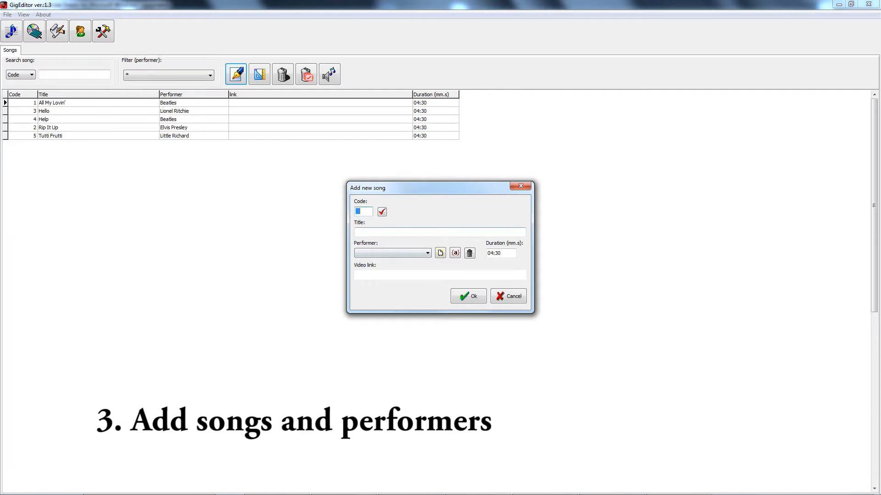
{"action": "type", "text": "6"}
{"action": "key", "text": "Return"}
{"action": "type", "text": "Alice"}
{"action": "key", "text": "Return"}
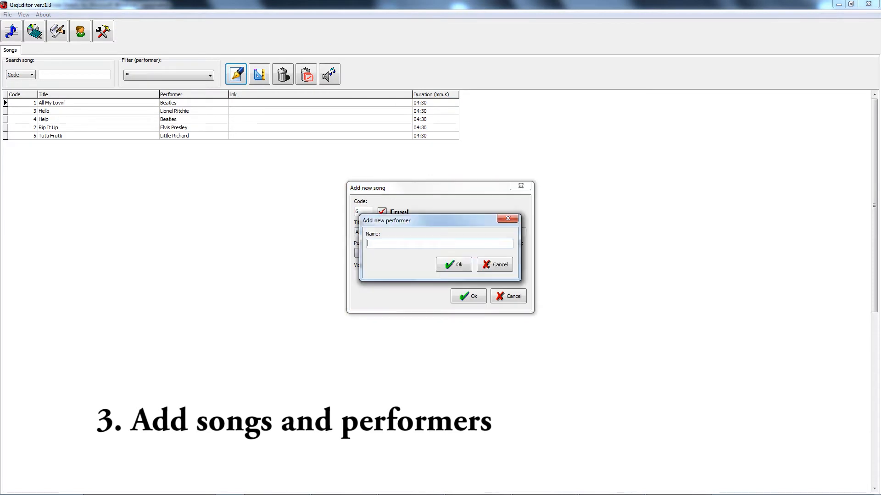
{"action": "type", "text": "Smikoe"}
{"action": "key", "text": "BackSpace"}
{"action": "key", "text": "BackSpace"}
{"action": "key", "text": "BackSpace"}
{"action": "key", "text": "BackSpace"}
{"action": "type", "text": "oki"}
{"action": "key", "text": "Return"}
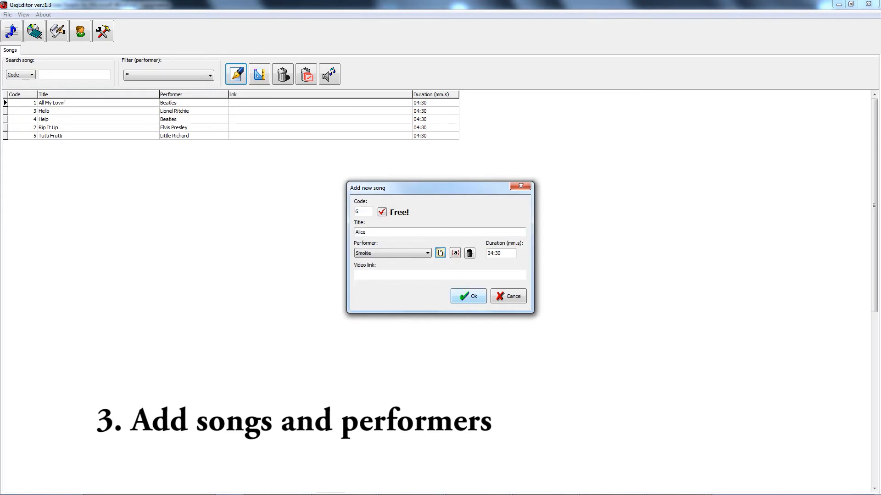
{"action": "key", "text": "Return"}
Add the song "Georgia On My Mind" with code 7, creating Ray Charles as its new performer.
{"action": "key", "text": "Return"}
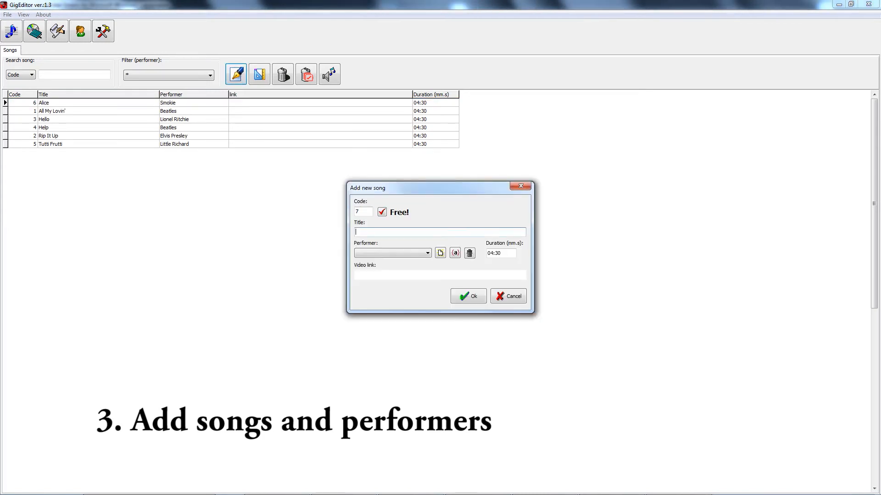
{"action": "type", "text": "Georgia On My Mind"}
{"action": "left_click", "coordinate": [441, 252]}
{"action": "type", "text": "Ra"}
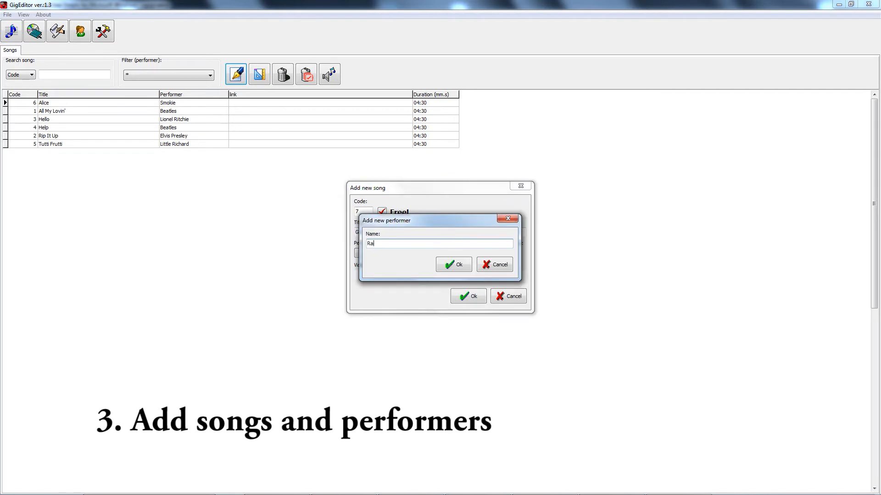
{"action": "type", "text": "y Charles"}
{"action": "key", "text": "Return"}
{"action": "key", "text": "Return"}
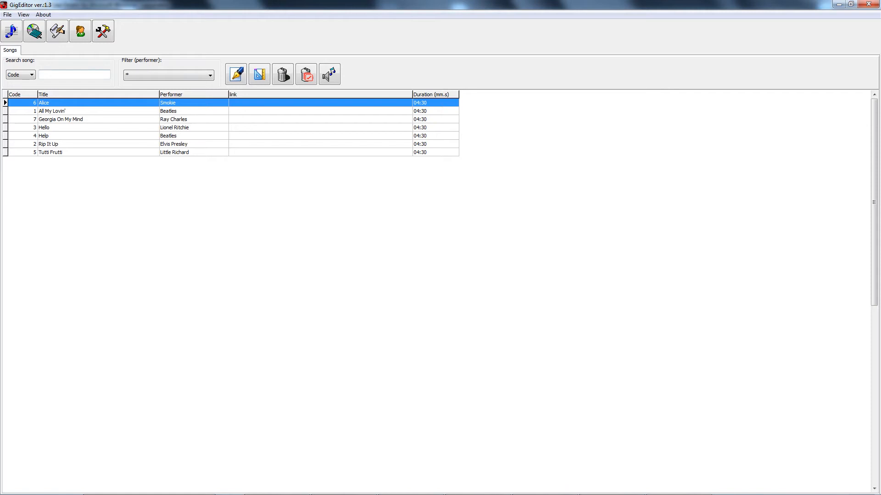
Filter the song list by one performer, and reset the filter to show all performers.
{"action": "left_click", "coordinate": [168, 75]}
{"action": "left_click", "coordinate": [167, 91]}
{"action": "left_click", "coordinate": [168, 75]}
{"action": "left_click", "coordinate": [168, 84]}
Search the song list by title for "rip".
{"action": "left_click", "coordinate": [20, 75]}
{"action": "left_click", "coordinate": [13, 89]}
{"action": "type", "text": "r"}
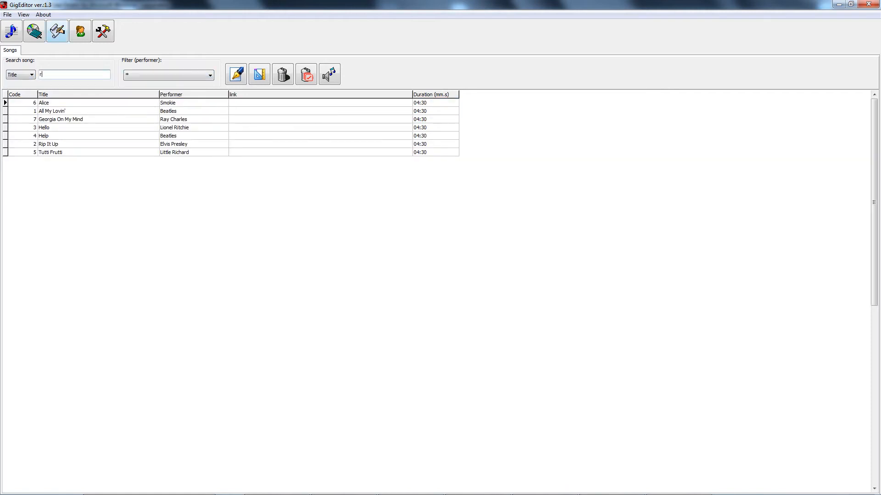
{"action": "type", "text": "ip"}
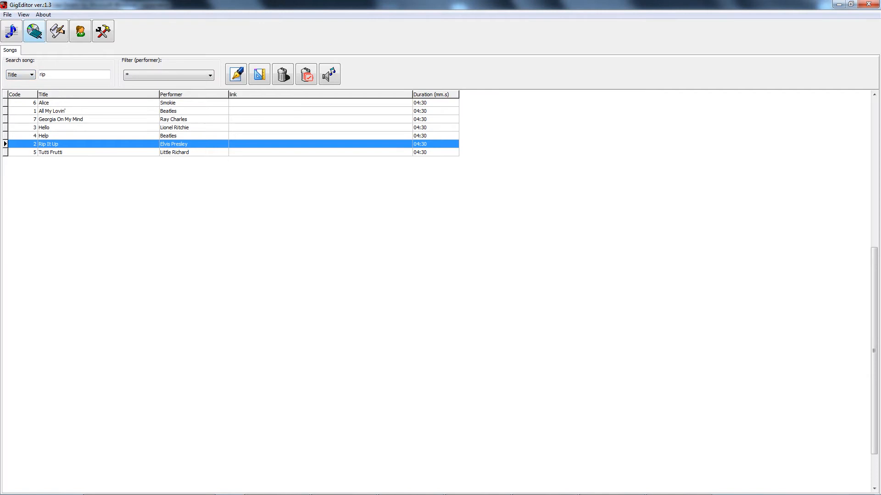
In the repertoire, start joining the song "All My Lovin'" and create "Beatles" as its new group.
{"action": "left_click", "coordinate": [34, 31]}
{"action": "left_click", "coordinate": [236, 74]}
{"action": "left_click", "coordinate": [439, 202]}
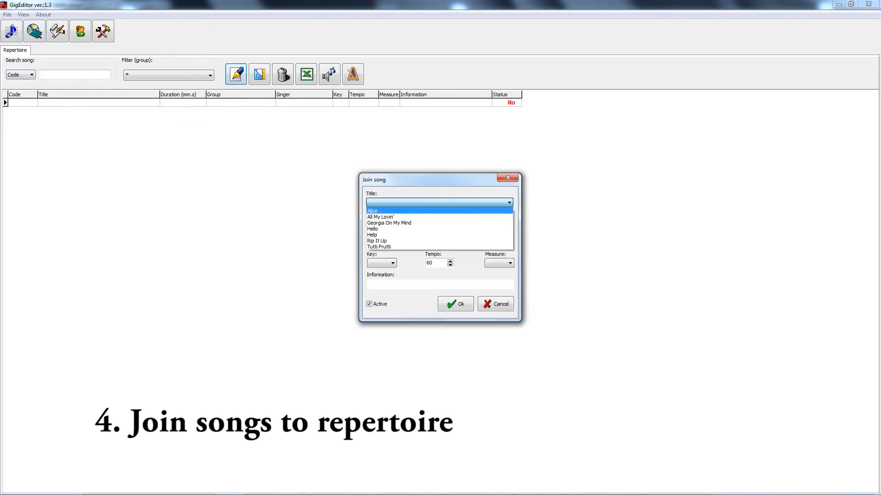
{"action": "left_click", "coordinate": [439, 217]}
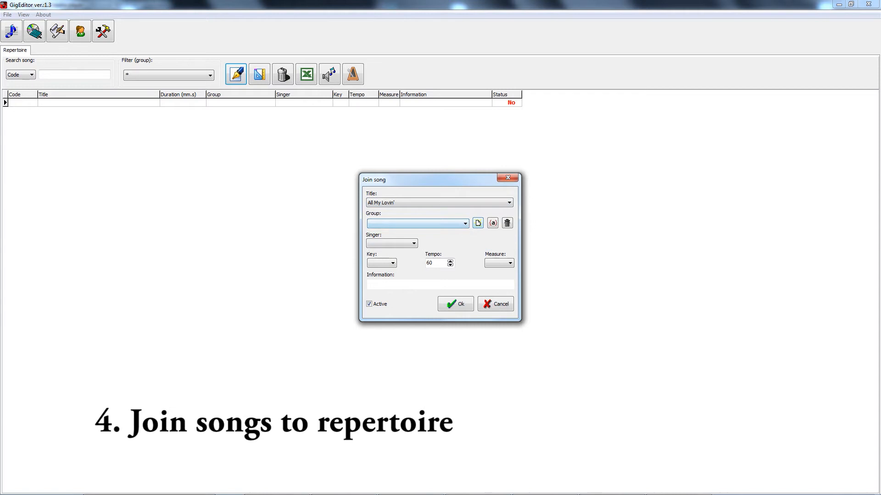
{"action": "left_click", "coordinate": [477, 223]}
{"action": "type", "text": "Beatles"}
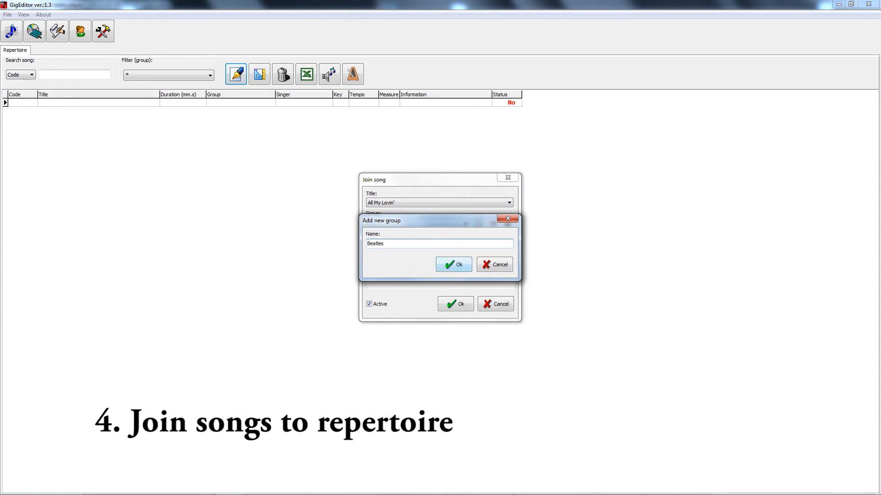
{"action": "left_click", "coordinate": [453, 264]}
Assign the fifth listed band member as singer, set key E, tempo 157 and measure 4/4, and save "All My Lovin'" to the repertoire.
{"action": "left_click", "coordinate": [391, 243]}
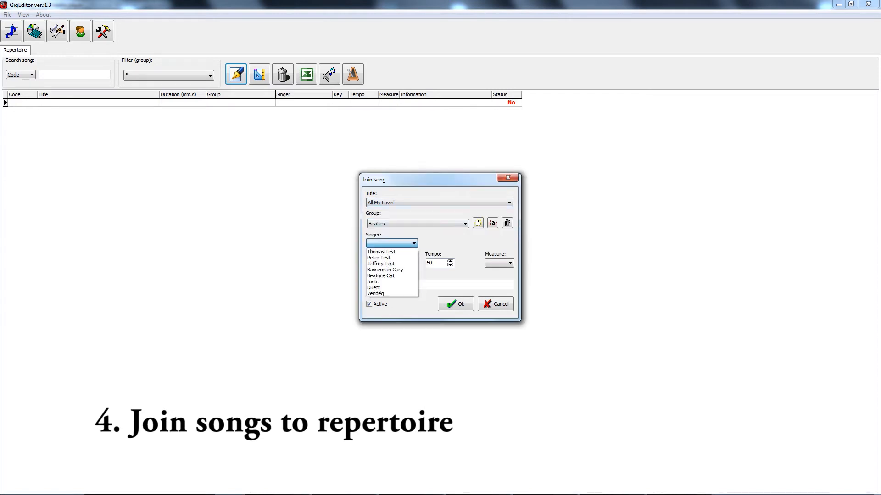
{"action": "left_click", "coordinate": [391, 276]}
{"action": "key", "text": "Tab"}
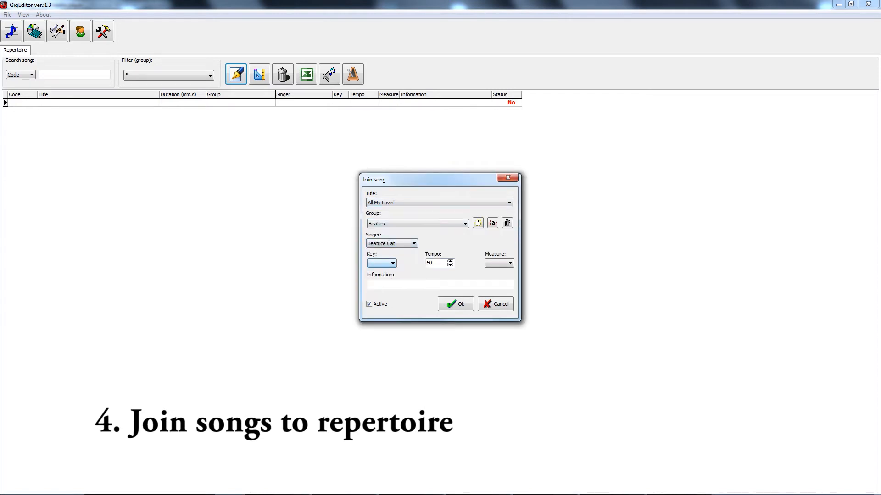
{"action": "left_click", "coordinate": [381, 262]}
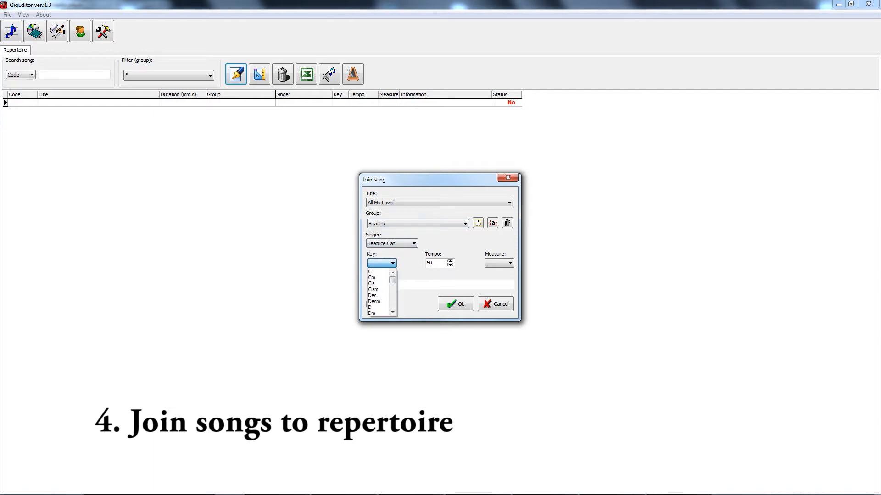
{"action": "left_click_drag", "start_coordinate": [392, 280], "coordinate": [392, 285]}
{"action": "left_click", "coordinate": [376, 307]}
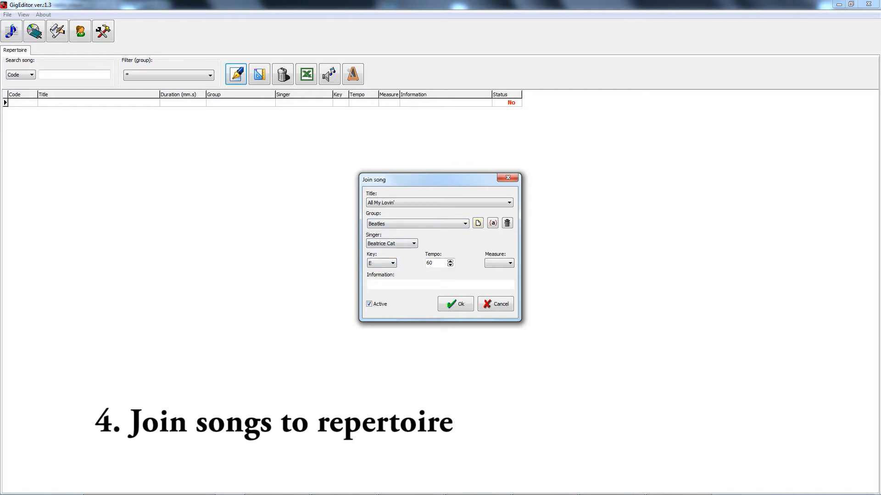
{"action": "key", "text": "Tab"}
{"action": "type", "text": "157"}
{"action": "left_click", "coordinate": [498, 263]}
{"action": "left_click", "coordinate": [495, 271]}
{"action": "key", "text": "Return"}
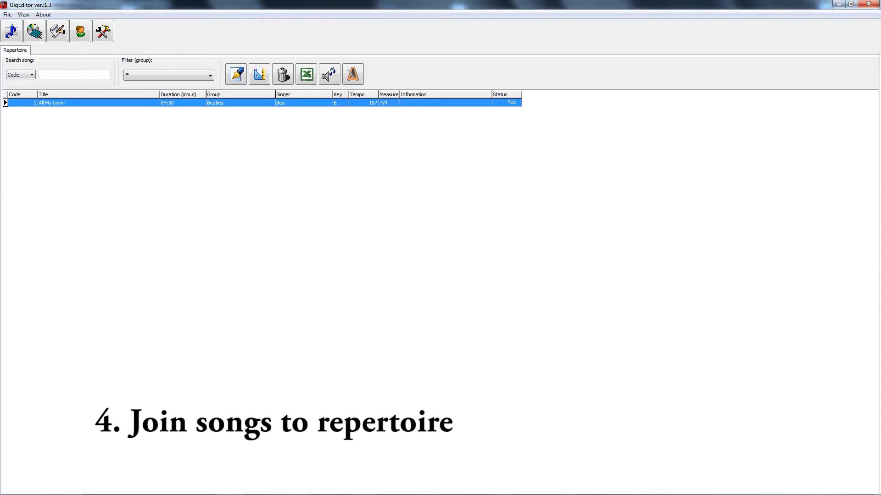
Start joining the song "Alice" to the repertoire and create "Slow" as its new group.
{"action": "left_click", "coordinate": [235, 74]}
{"action": "left_click", "coordinate": [439, 203]}
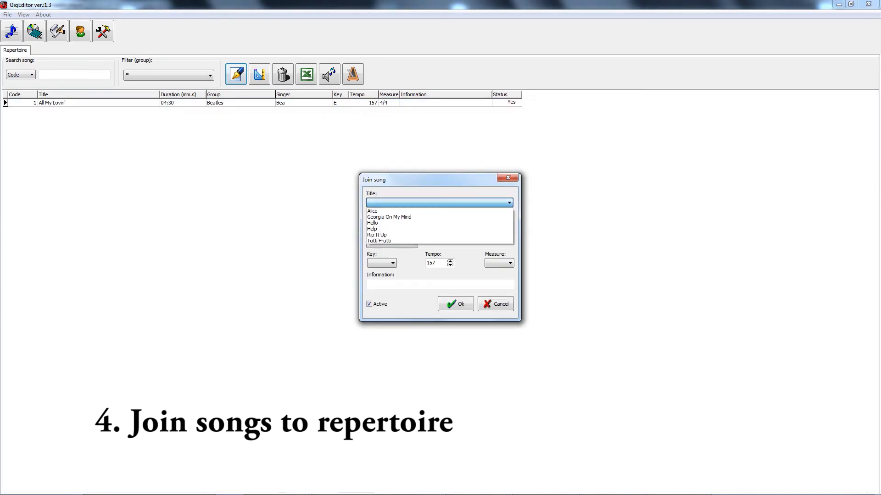
{"action": "left_click", "coordinate": [373, 211]}
{"action": "left_click", "coordinate": [418, 223]}
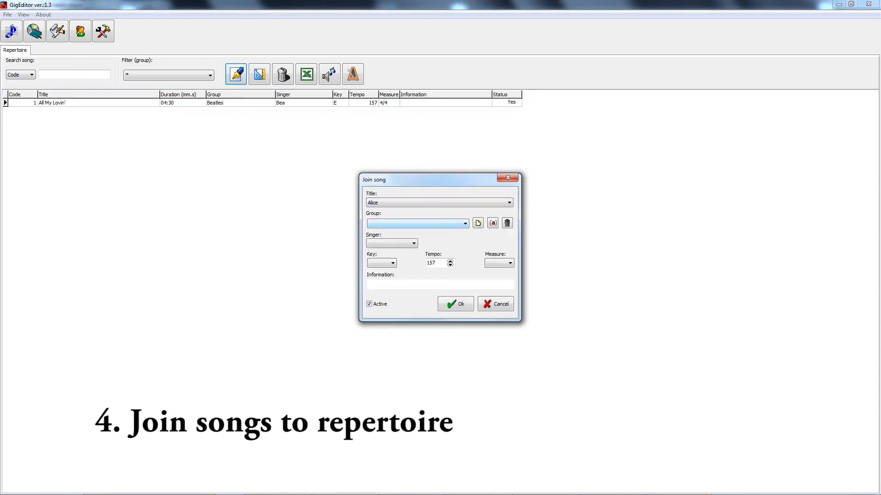
{"action": "left_click", "coordinate": [418, 223]}
{"action": "left_click", "coordinate": [478, 224]}
{"action": "type", "text": "Slow"}
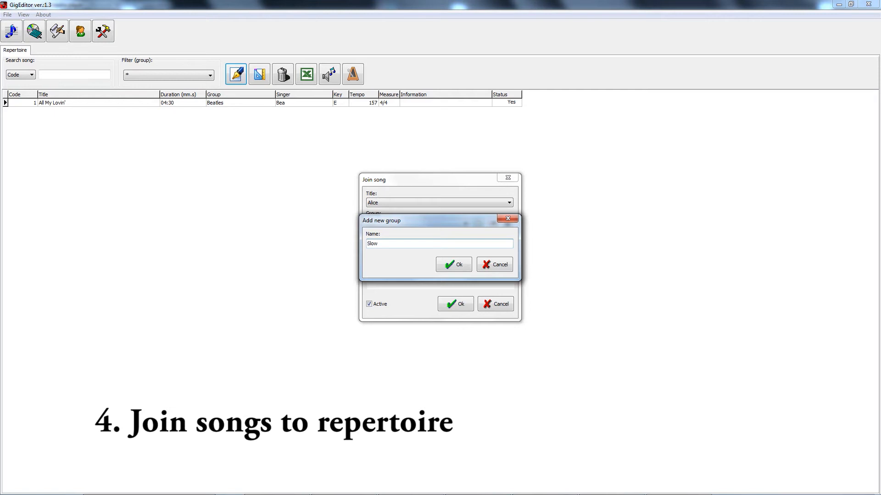
{"action": "key", "text": "Return"}
Give "Alice" the fifth listed band member as singer, key C, tempo 133 and measure 4/4, and save it.
{"action": "left_click", "coordinate": [392, 243]}
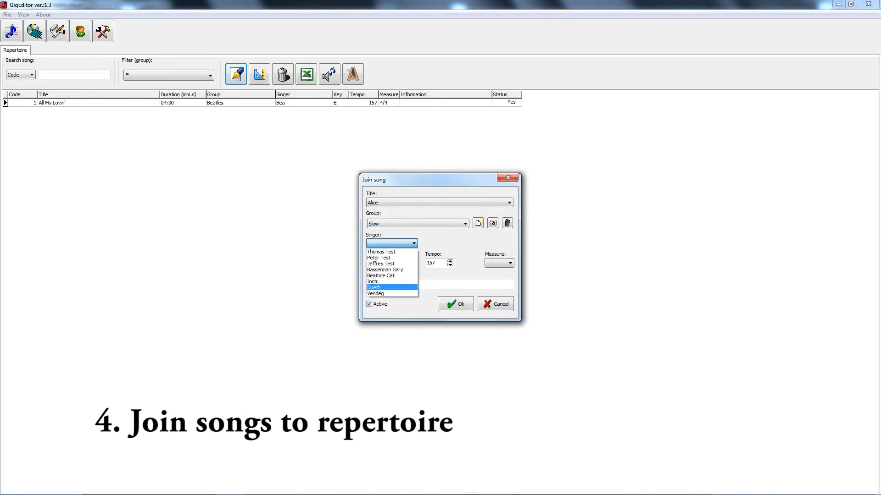
{"action": "left_click", "coordinate": [391, 275]}
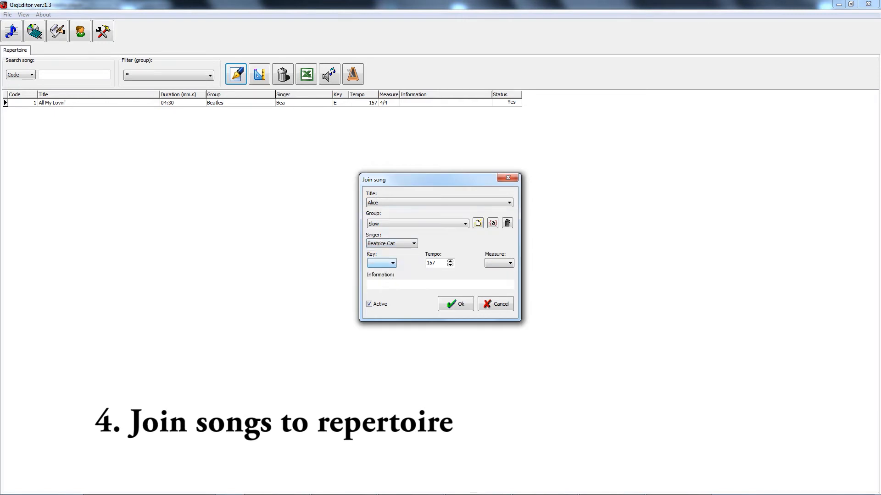
{"action": "left_click", "coordinate": [381, 263]}
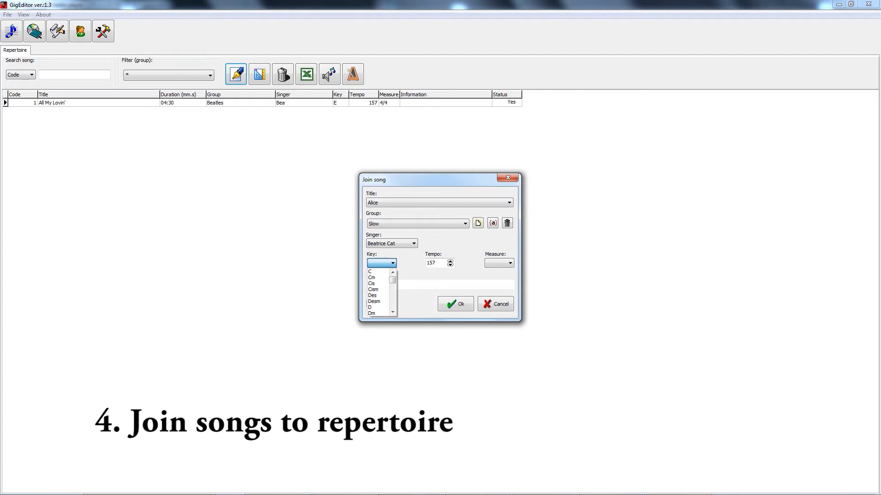
{"action": "left_click", "coordinate": [376, 271]}
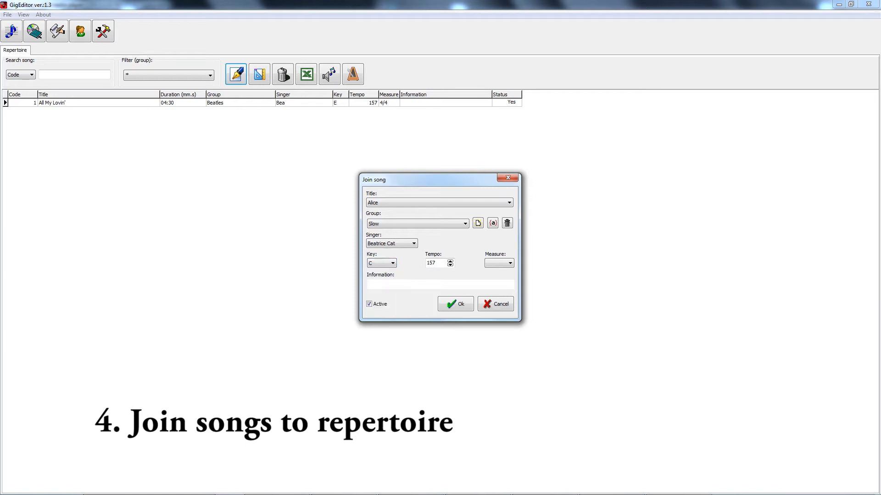
{"action": "key", "text": "Tab"}
{"action": "type", "text": "133"}
{"action": "left_click", "coordinate": [499, 263]}
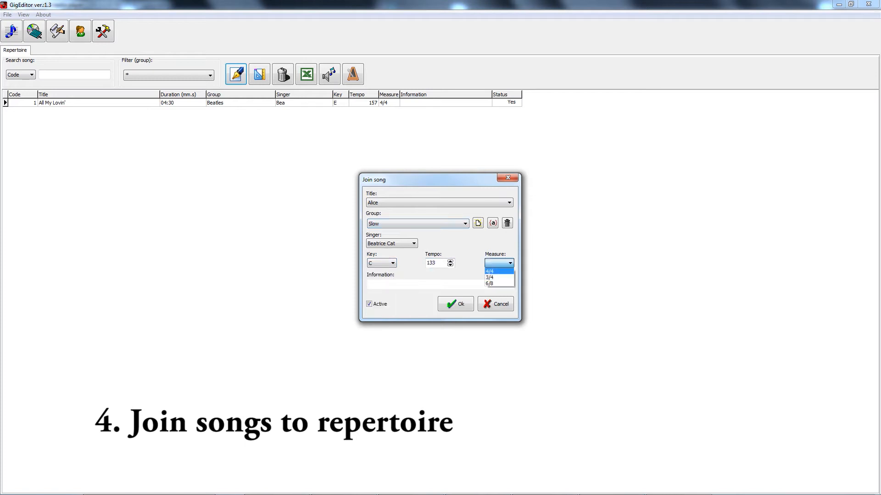
{"action": "left_click", "coordinate": [495, 272]}
{"action": "left_click", "coordinate": [455, 304]}
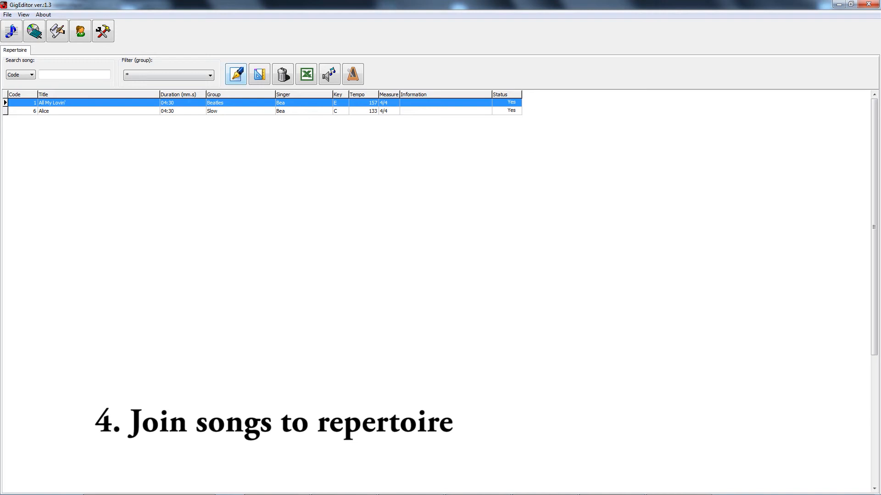
Start joining "Georgia On My Mind" to the repertoire in the Slow group, with the fifth listed band member as singer.
{"action": "left_click", "coordinate": [236, 74]}
{"action": "left_click", "coordinate": [439, 202]}
{"action": "left_click", "coordinate": [413, 210]}
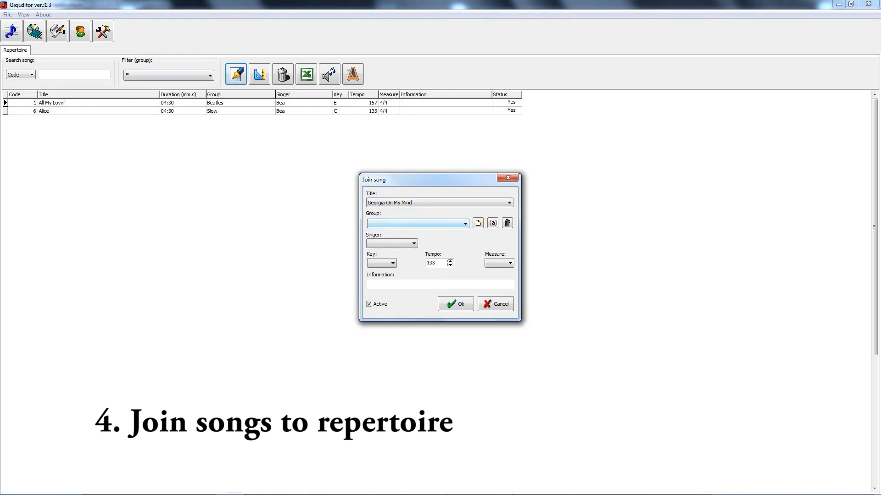
{"action": "left_click", "coordinate": [418, 224]}
{"action": "left_click", "coordinate": [413, 238]}
{"action": "left_click", "coordinate": [391, 243]}
{"action": "left_click", "coordinate": [391, 275]}
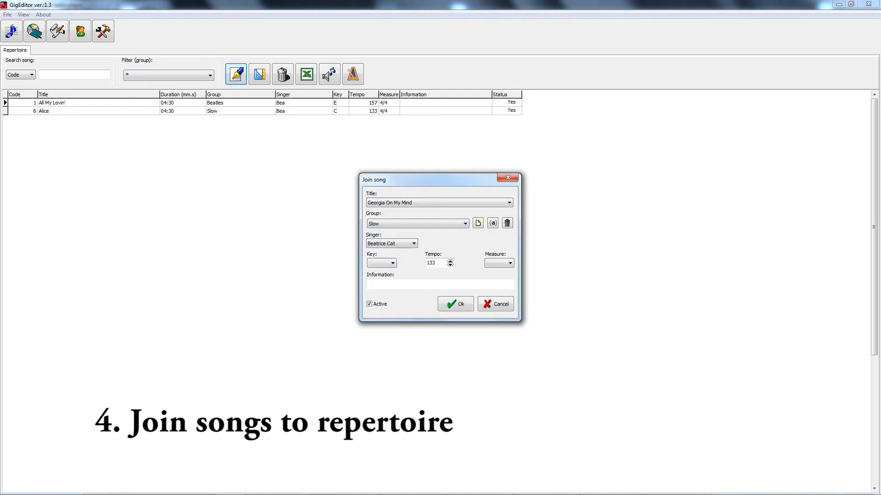
Set tempo 60, measure 6/8 and key A for "Georgia On My Mind" and save it to the repertoire.
{"action": "double_click", "coordinate": [431, 263]}
{"action": "type", "text": "60"}
{"action": "left_click", "coordinate": [499, 263]}
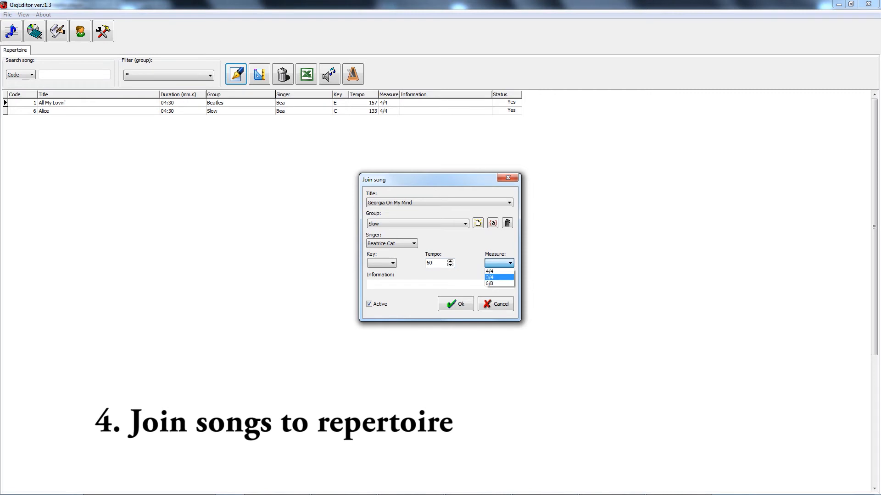
{"action": "left_click", "coordinate": [490, 283]}
{"action": "left_click", "coordinate": [381, 263]}
{"action": "left_click_drag", "start_coordinate": [392, 277], "coordinate": [392, 300]}
{"action": "left_click", "coordinate": [377, 295]}
{"action": "key", "text": "Return"}
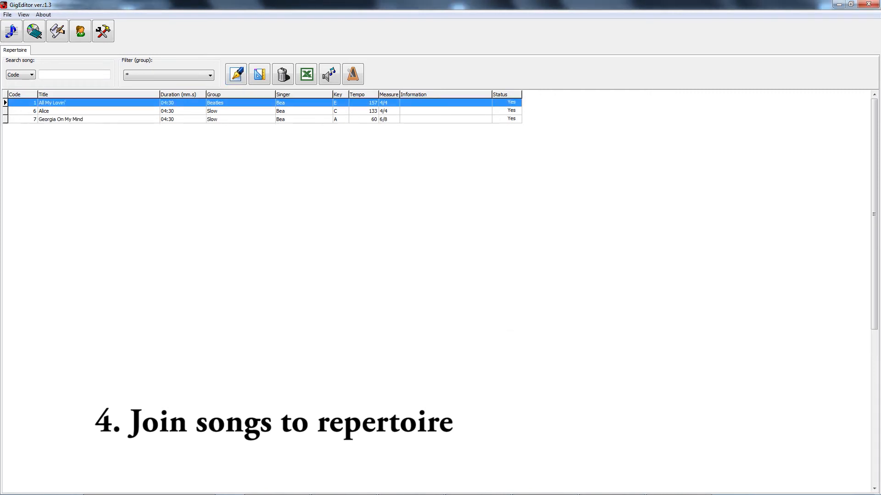
Start joining "Hello" to the repertoire in the Slow group, with the fifth listed band member as singer.
{"action": "left_click", "coordinate": [235, 74]}
{"action": "left_click", "coordinate": [439, 202]}
{"action": "left_click", "coordinate": [390, 211]}
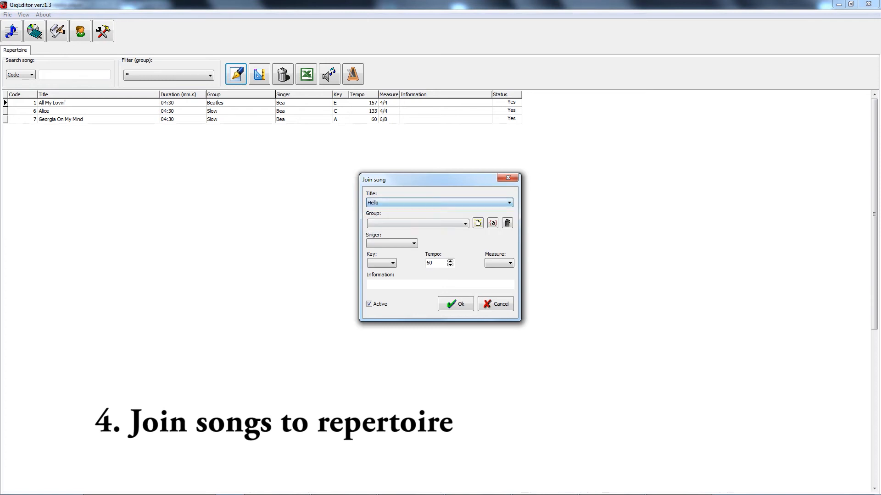
{"action": "left_click", "coordinate": [417, 224]}
{"action": "left_click", "coordinate": [373, 238]}
{"action": "left_click", "coordinate": [391, 244]}
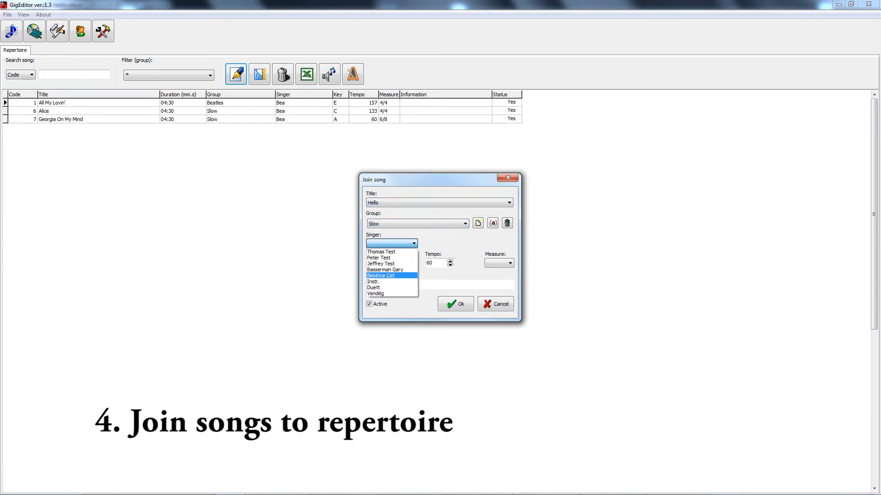
{"action": "left_click", "coordinate": [390, 275]}
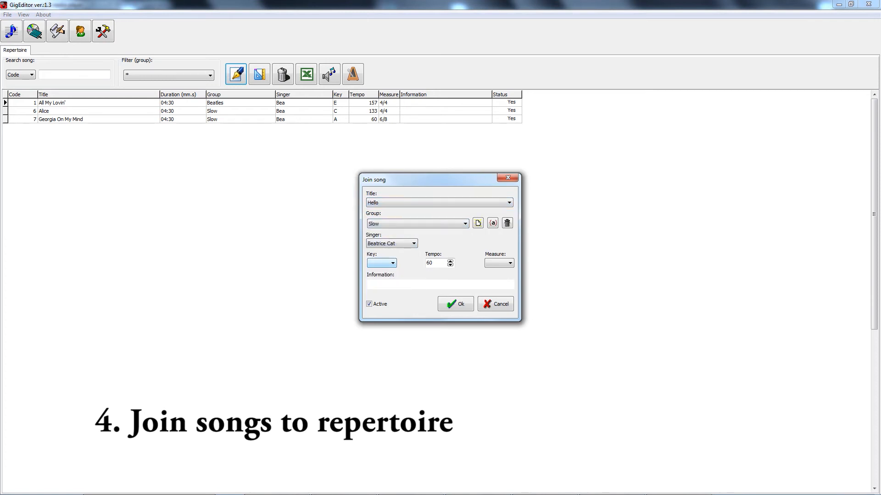
Set key Am, tempo 63 and measure 4/4 for "Hello" and save it to the repertoire.
{"action": "left_click", "coordinate": [381, 263]}
{"action": "left_click_drag", "start_coordinate": [392, 278], "coordinate": [392, 303]}
{"action": "left_click", "coordinate": [374, 308]}
{"action": "key", "text": "Tab"}
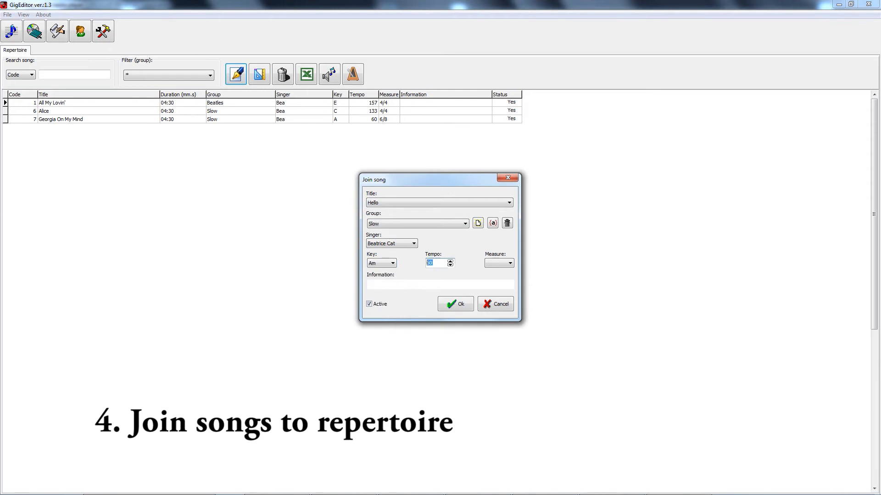
{"action": "type", "text": "63"}
{"action": "key", "text": "Tab"}
{"action": "key", "text": "alt+Down"}
{"action": "key", "text": "Return"}
{"action": "key", "text": "Return"}
Start joining "Help" to the repertoire in the Beatles group, with the fourth listed band member as singer.
{"action": "key", "text": "alt+Down"}
{"action": "key", "text": "Down"}
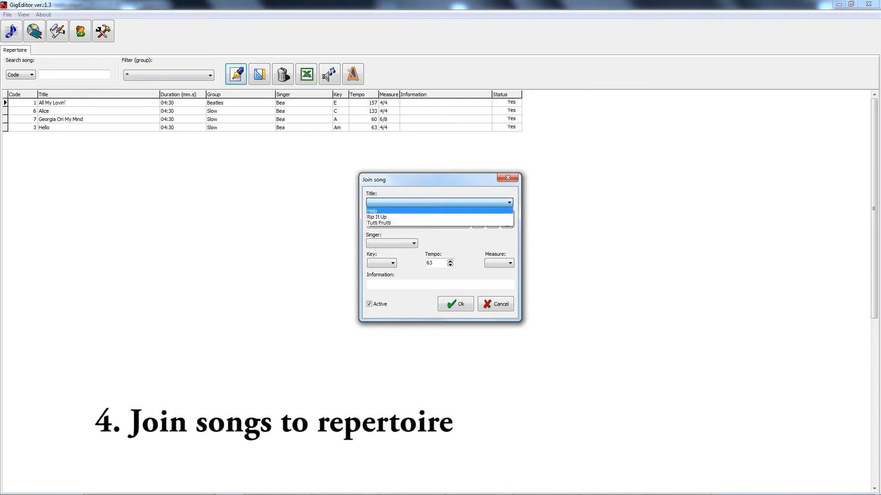
{"action": "key", "text": "Return"}
{"action": "key", "text": "Tab"}
{"action": "key", "text": "alt+Down"}
{"action": "key", "text": "Down"}
{"action": "key", "text": "Return"}
{"action": "key", "text": "Tab"}
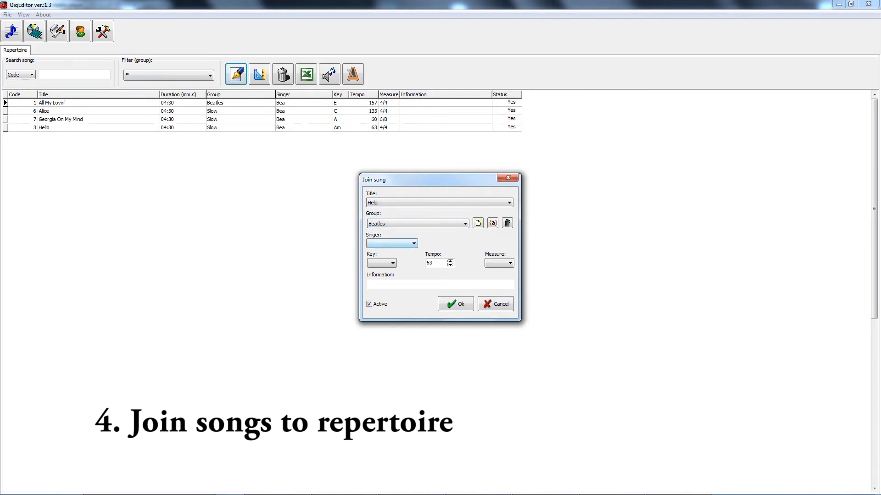
{"action": "key", "text": "alt+Down"}
{"action": "key", "text": "Down"}
{"action": "key", "text": "Down"}
{"action": "key", "text": "Return"}
Set key G, tempo 190 and measure 4/4 for "Help" and save it to the repertoire.
{"action": "key", "text": "alt+Down"}
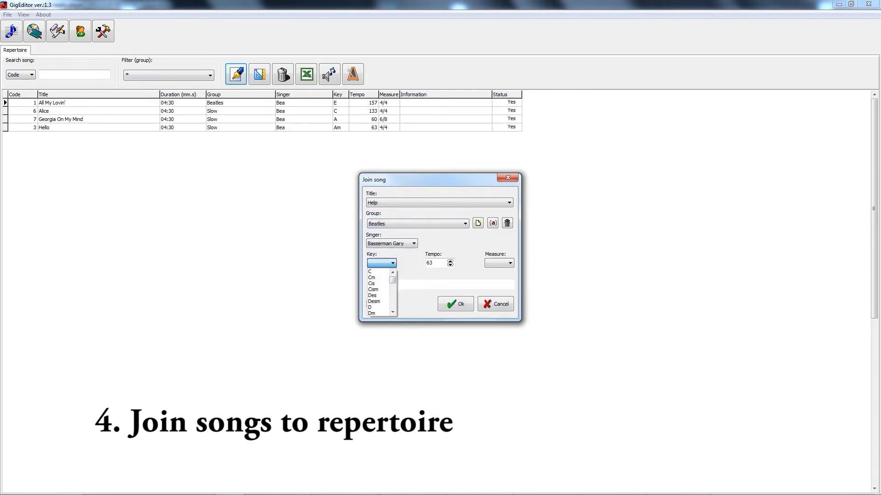
{"action": "key", "text": "Down"}
{"action": "key", "text": "Down"}
{"action": "key", "text": "Down"}
{"action": "key", "text": "Down"}
{"action": "key", "text": "Down"}
{"action": "key", "text": "Down"}
{"action": "key", "text": "Down"}
{"action": "key", "text": "Down"}
{"action": "key", "text": "Down"}
{"action": "key", "text": "Down"}
{"action": "key", "text": "Down"}
{"action": "key", "text": "Down"}
{"action": "key", "text": "Down"}
{"action": "key", "text": "Down"}
{"action": "key", "text": "Down"}
{"action": "key", "text": "Down"}
{"action": "key", "text": "Down"}
{"action": "key", "text": "Down"}
{"action": "key", "text": "Down"}
{"action": "key", "text": "Down"}
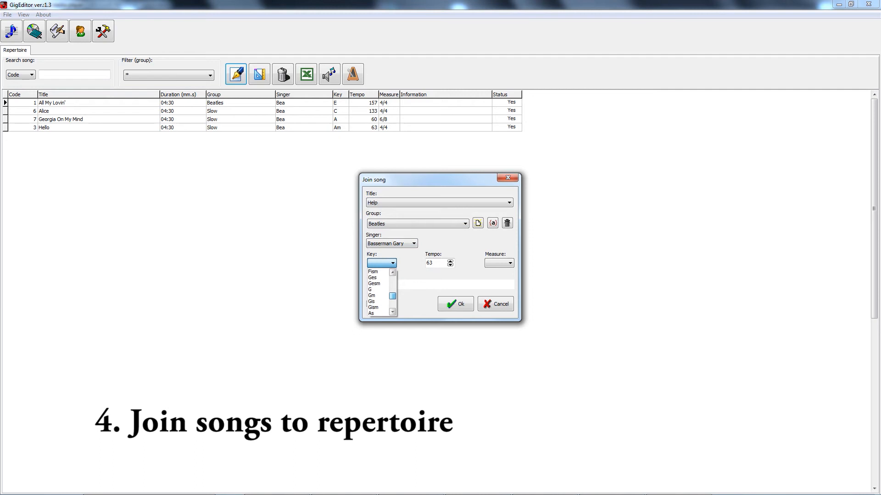
{"action": "key", "text": "Return"}
{"action": "key", "text": "Tab"}
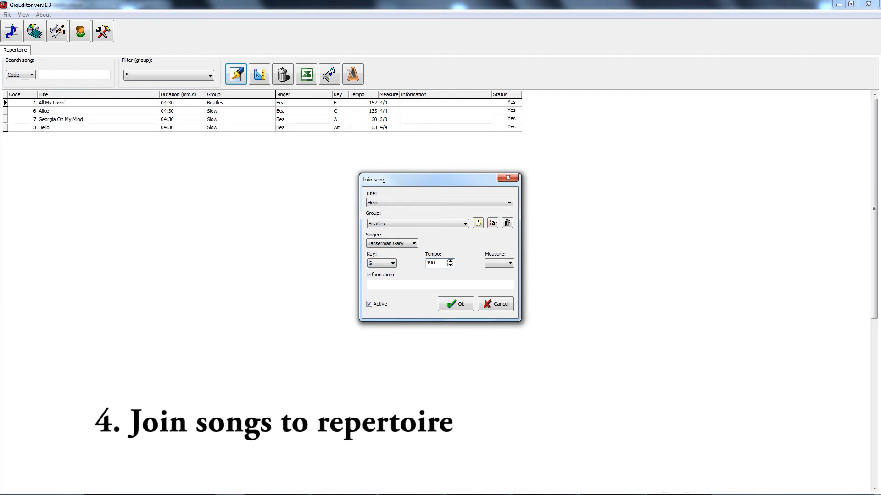
{"action": "left_click", "coordinate": [509, 263]}
{"action": "left_click", "coordinate": [493, 278]}
{"action": "left_click", "coordinate": [455, 304]}
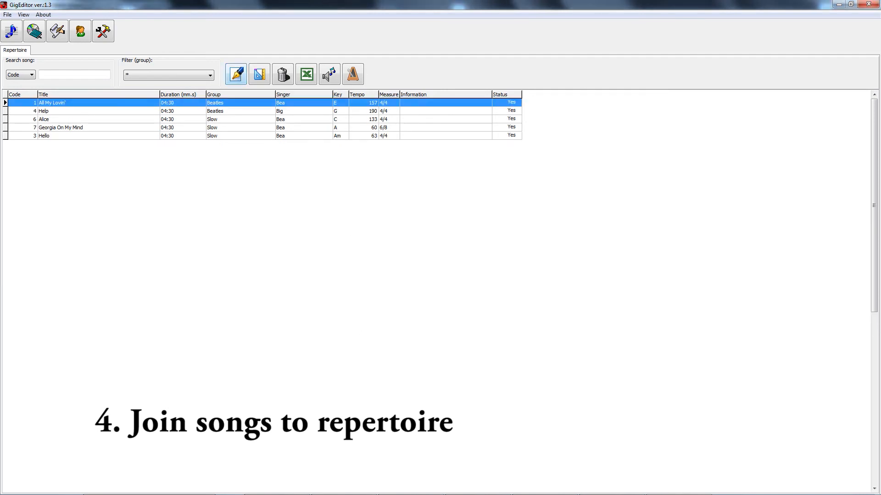
Start joining "Tutti Frutti" to the repertoire and try to create "Rockn' Roll" as its new group.
{"action": "left_click", "coordinate": [236, 74]}
{"action": "left_click", "coordinate": [439, 202]}
{"action": "left_click", "coordinate": [413, 218]}
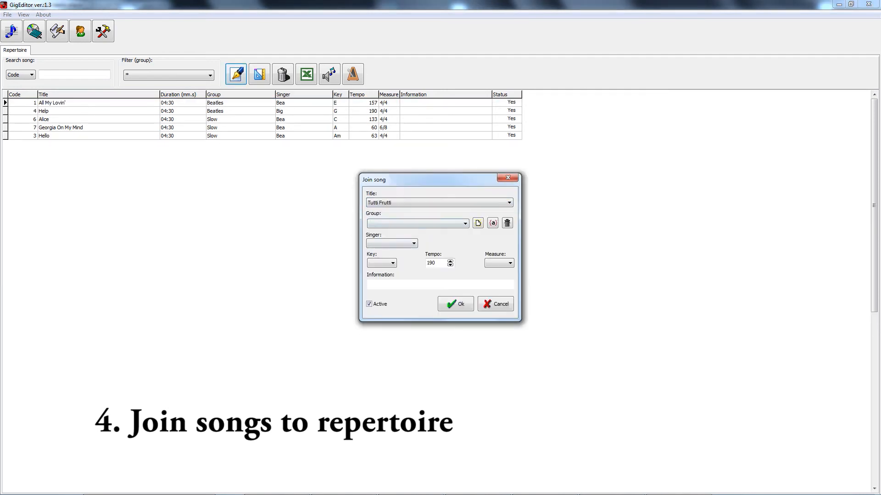
{"action": "left_click", "coordinate": [465, 223]}
{"action": "left_click", "coordinate": [478, 223]}
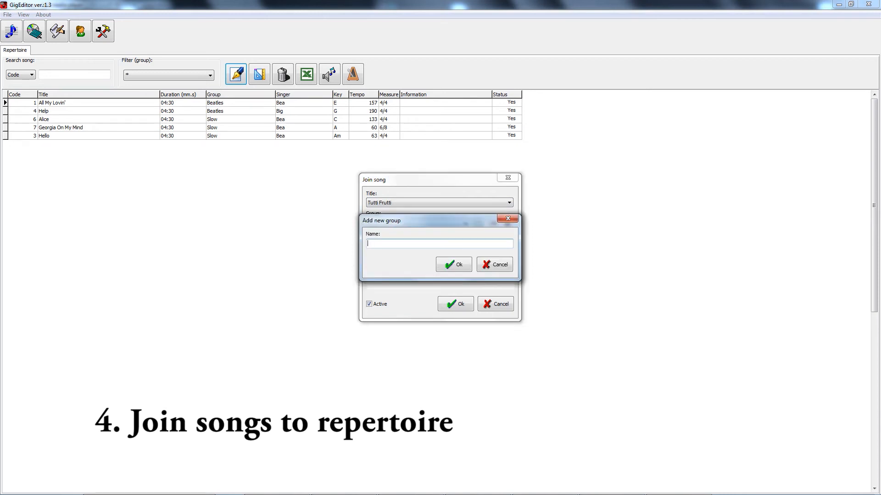
{"action": "type", "text": "Rockn' Roll"}
{"action": "key", "text": "Return"}
Retry creating a new group named "Rockn' Roll" for "Tutti Frutti" and look for it among the available groups.
{"action": "left_click", "coordinate": [464, 223]}
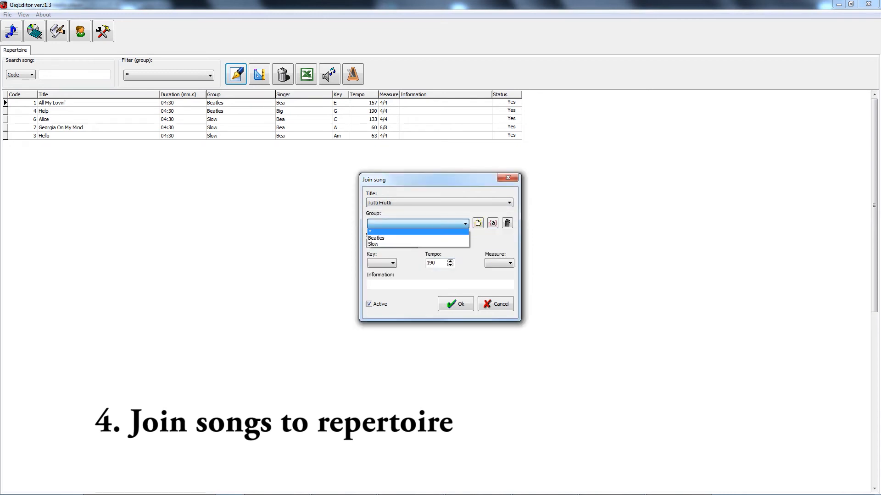
{"action": "left_click", "coordinate": [465, 224]}
{"action": "left_click", "coordinate": [477, 223]}
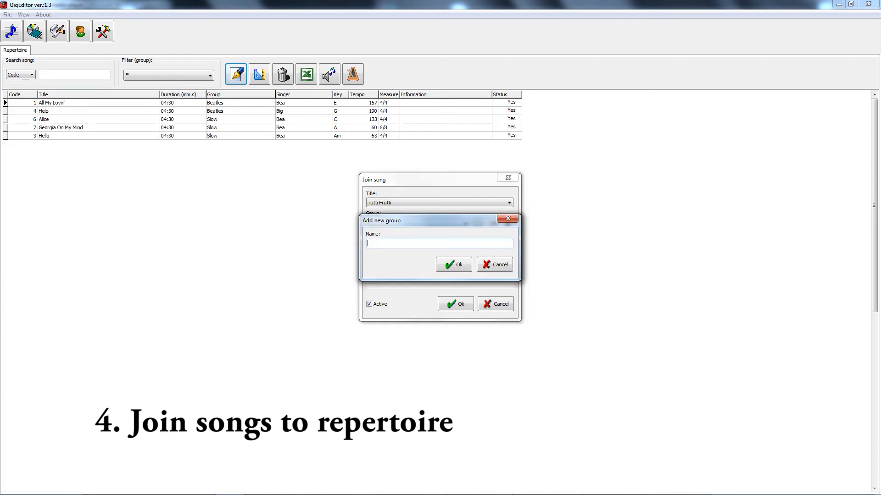
{"action": "type", "text": "Rockn' Roll"}
{"action": "left_click", "coordinate": [453, 264]}
{"action": "left_click", "coordinate": [465, 224]}
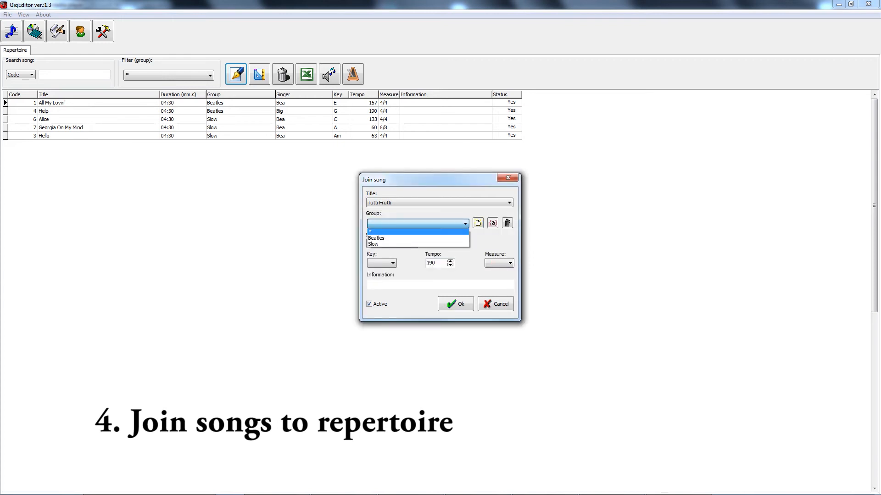
Create the group "Rockn Roll", spelled without an apostrophe, for "Tutti Frutti".
{"action": "left_click", "coordinate": [478, 223]}
{"action": "type", "text": "Roc"}
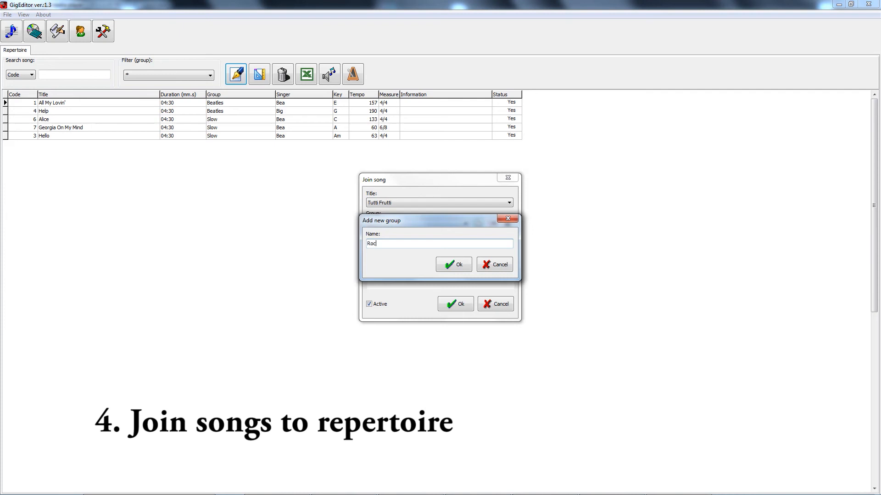
{"action": "type", "text": "kn Roll"}
{"action": "key", "text": "Return"}
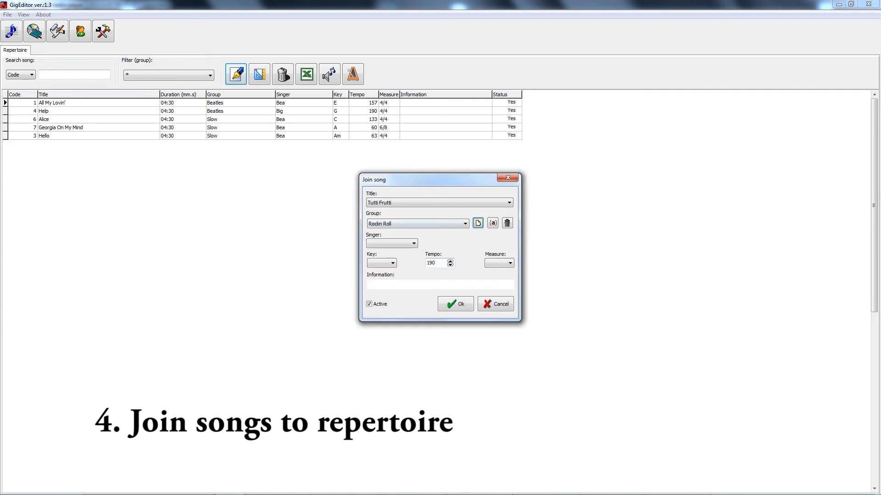
Set the fifth listed band member as singer, key C and a measure for "Tutti Frutti", and save it to the repertoire.
{"action": "left_click", "coordinate": [391, 243]}
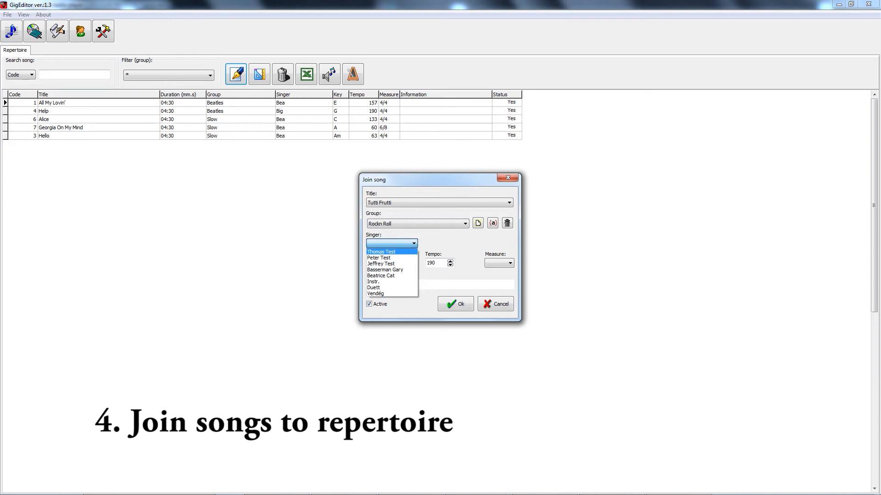
{"action": "left_click", "coordinate": [381, 276]}
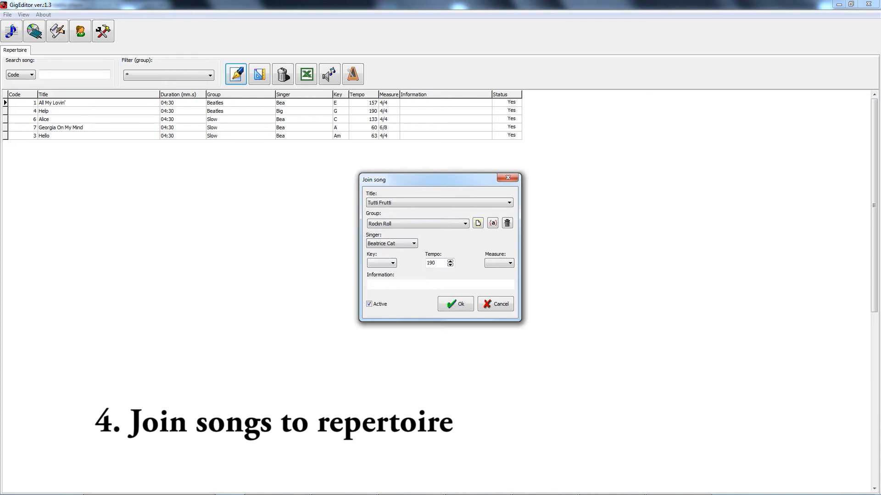
{"action": "left_click", "coordinate": [382, 263]}
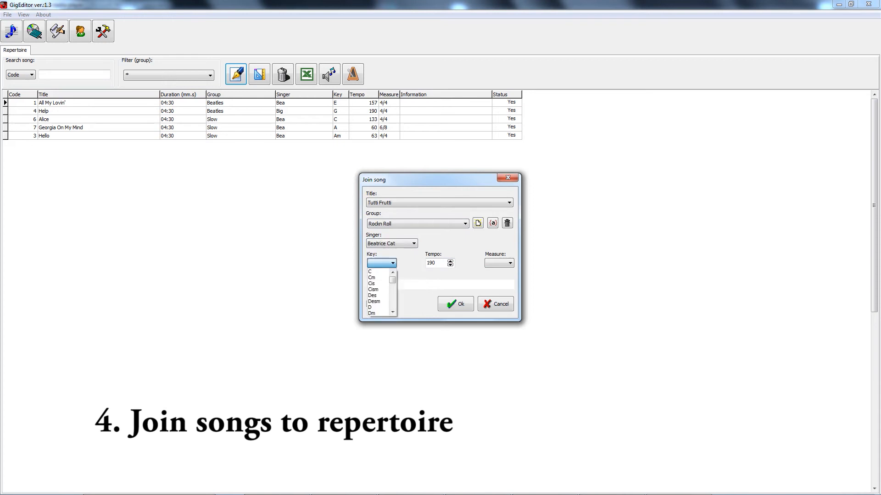
{"action": "left_click", "coordinate": [374, 271]}
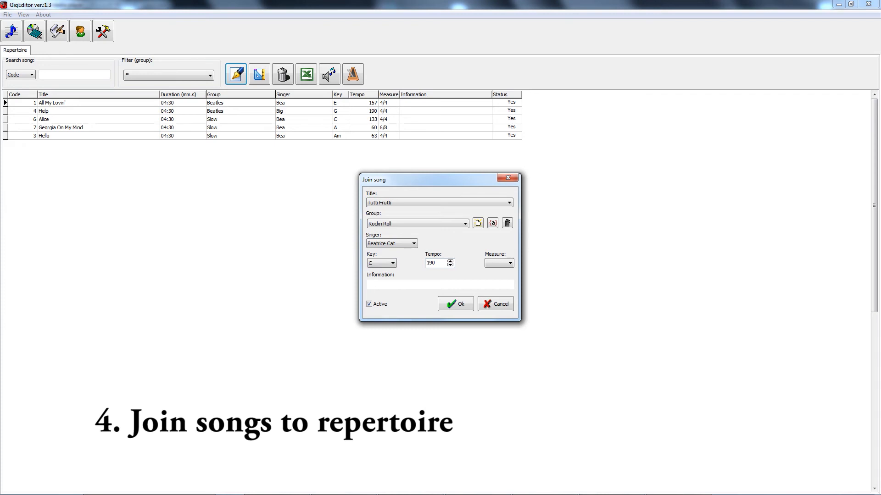
{"action": "left_click", "coordinate": [499, 263]}
{"action": "left_click", "coordinate": [495, 276]}
{"action": "left_click", "coordinate": [455, 305]}
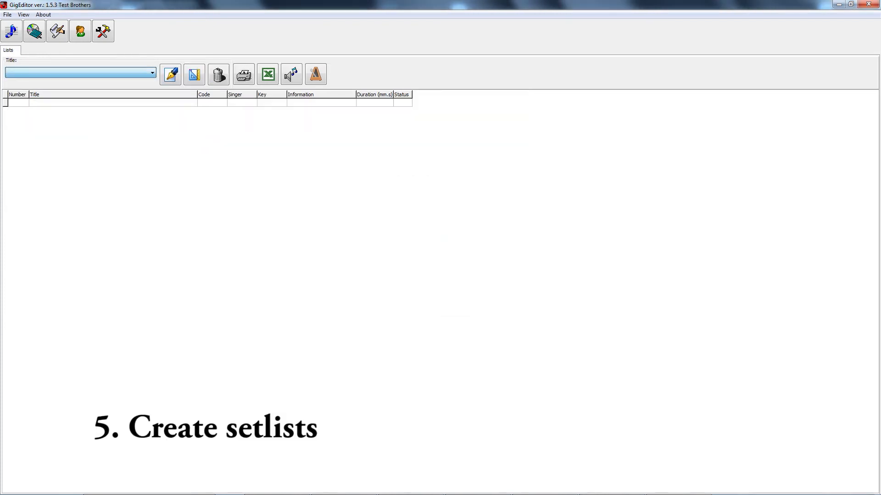
Start a new setlist and create the event "Summer dance fest." as its title.
{"action": "left_click", "coordinate": [170, 75]}
{"action": "left_click", "coordinate": [393, 150]}
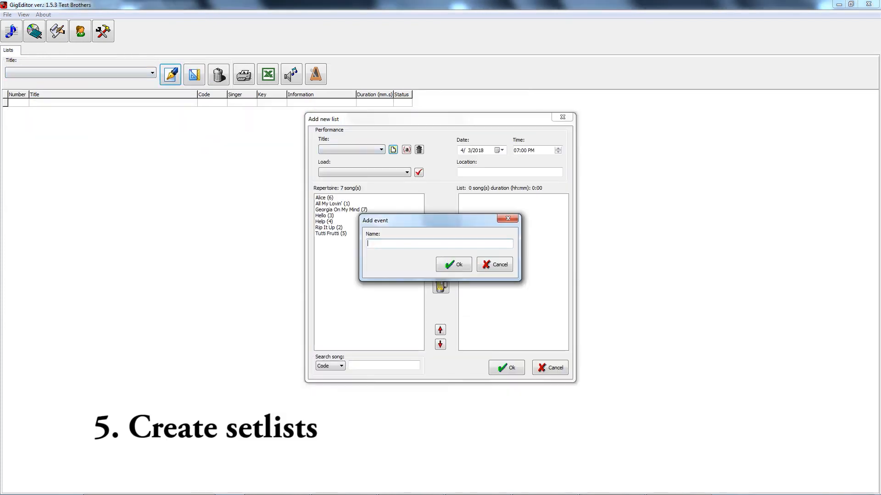
{"action": "type", "text": "Summer dance fest."}
{"action": "key", "text": "Return"}
Set the performance date to 8/20/2018 and the time to 09:00 PM.
{"action": "left_click", "coordinate": [499, 150]}
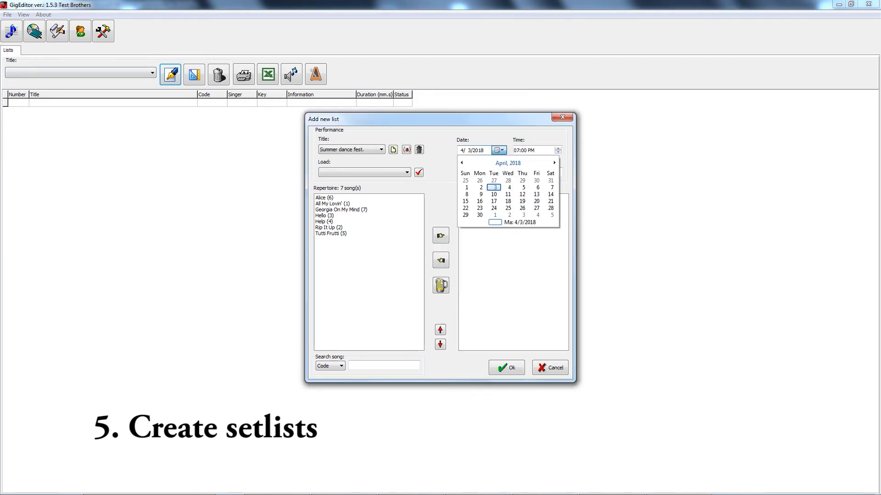
{"action": "left_click", "coordinate": [554, 163]}
{"action": "left_click", "coordinate": [554, 163]}
{"action": "left_click", "coordinate": [554, 162]}
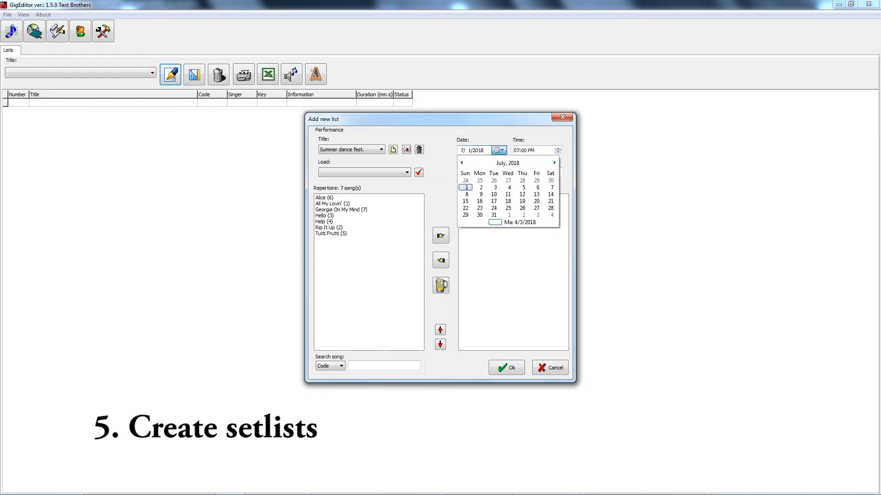
{"action": "left_click", "coordinate": [554, 162]}
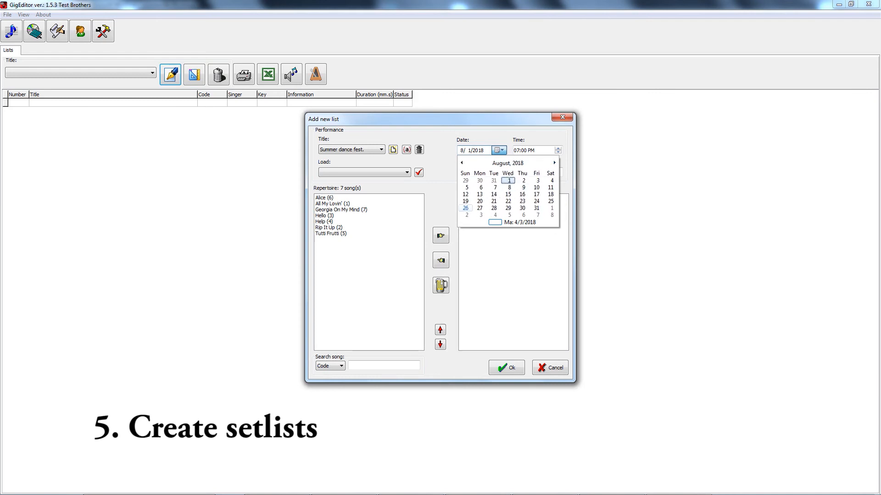
{"action": "left_click", "coordinate": [479, 201]}
{"action": "left_click", "coordinate": [516, 150]}
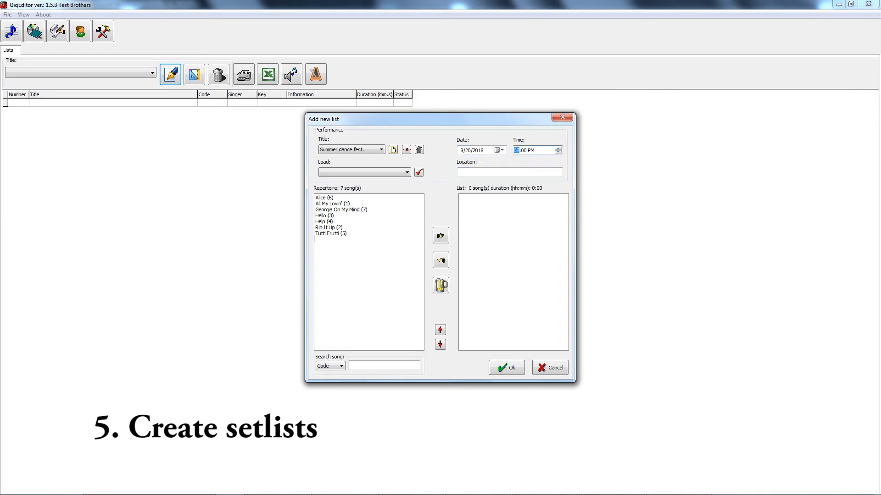
{"action": "left_click", "coordinate": [558, 148]}
Add "Alice" and "Hello" to the setlist, followed by a break.
{"action": "double_click", "coordinate": [324, 197]}
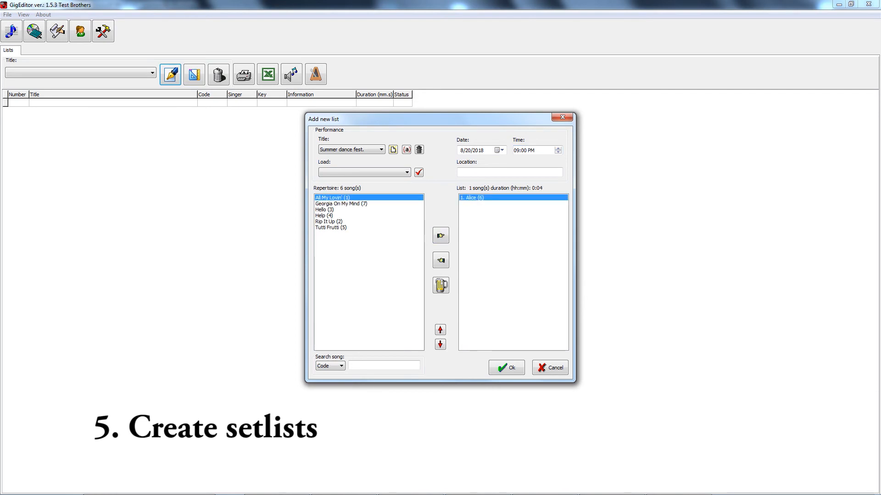
{"action": "left_click", "coordinate": [324, 209]}
{"action": "double_click", "coordinate": [324, 209]}
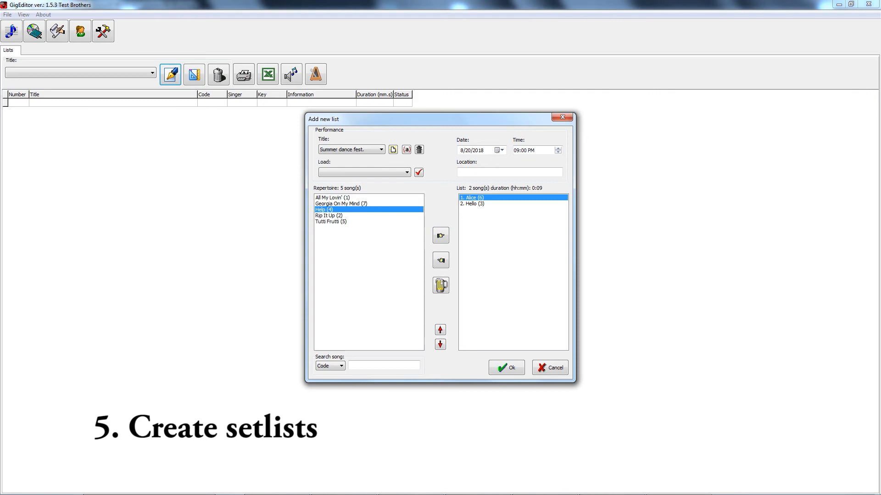
{"action": "left_click", "coordinate": [440, 285]}
Add "Rip It Up" and "Tutti Frutti" to the setlist after the break.
{"action": "left_click", "coordinate": [330, 222]}
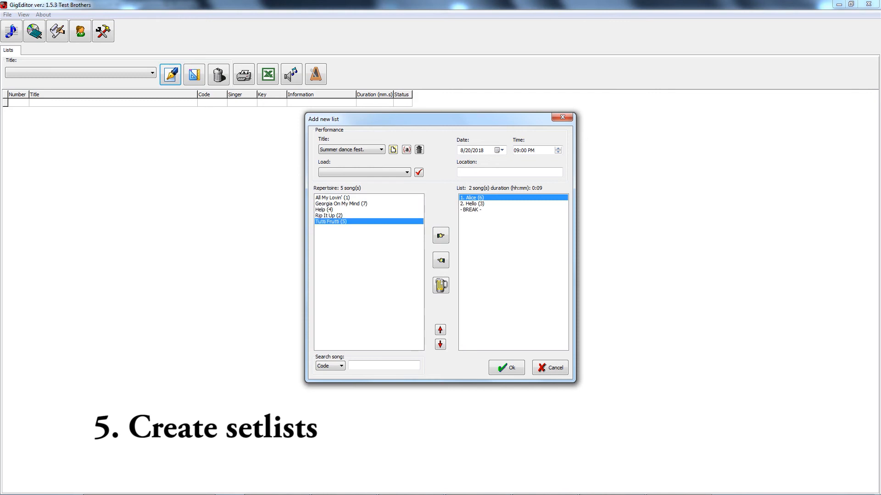
{"action": "left_click", "coordinate": [329, 216]}
{"action": "left_click", "coordinate": [440, 235]}
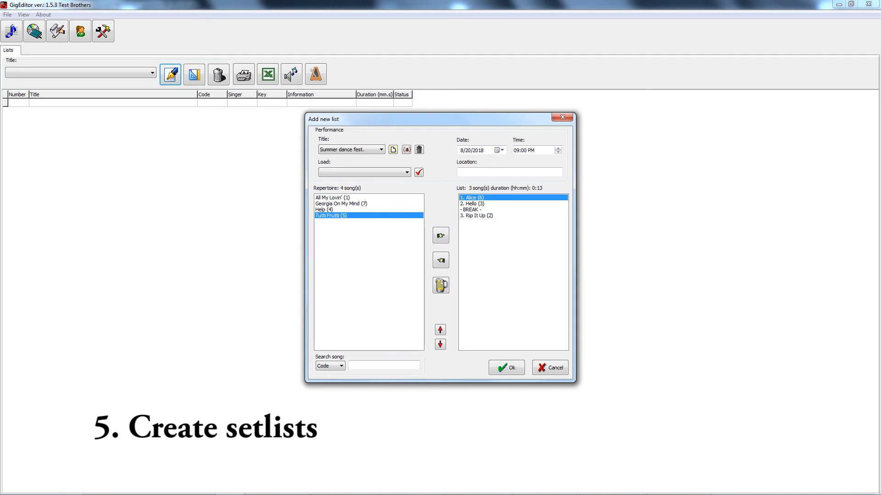
{"action": "left_click", "coordinate": [440, 236]}
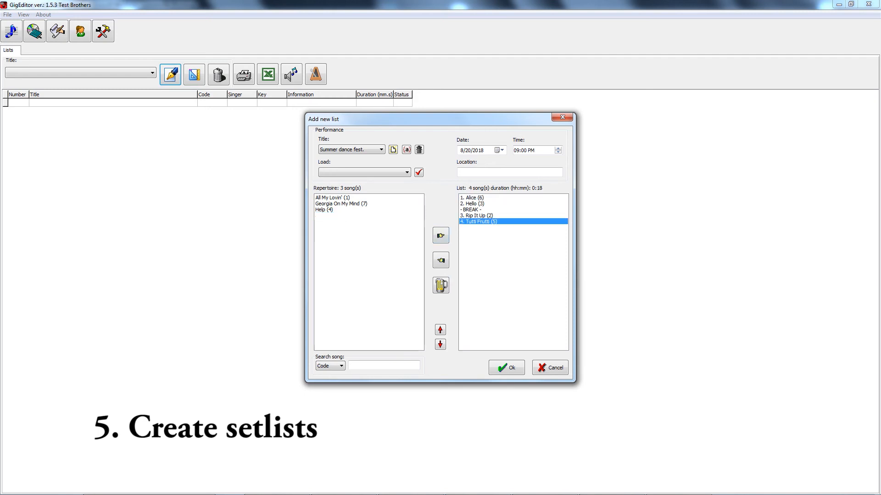
Add "Georgia On My Mind" and "Help" to the setlist and move "Georgia On My Mind" below "Help".
{"action": "left_click", "coordinate": [324, 209]}
{"action": "left_click", "coordinate": [340, 203]}
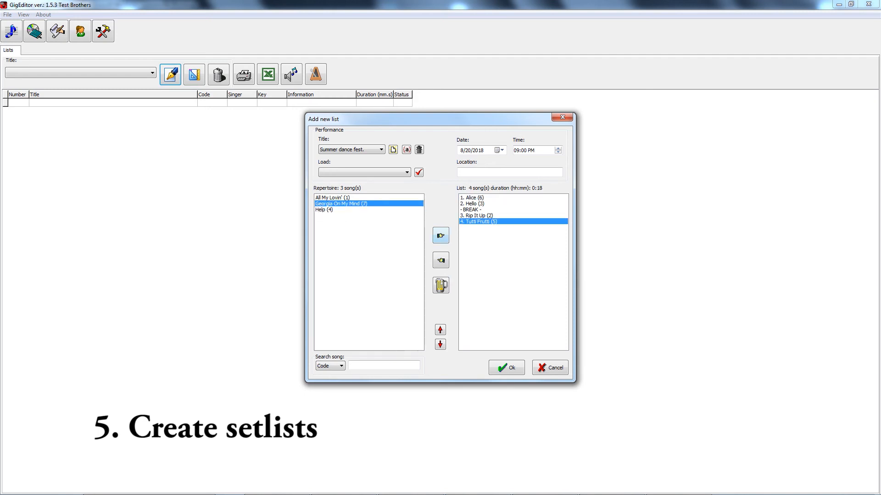
{"action": "left_click", "coordinate": [440, 235]}
{"action": "left_click", "coordinate": [440, 235]}
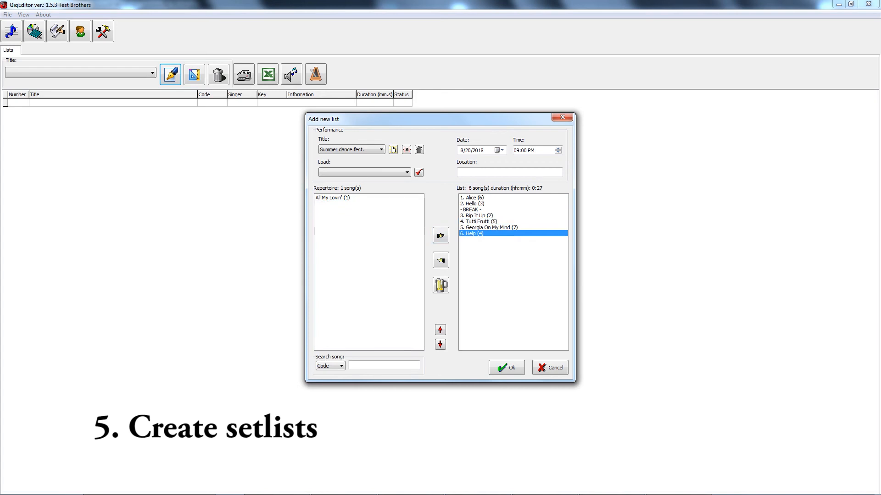
{"action": "left_click", "coordinate": [488, 227]}
{"action": "left_click_drag", "start_coordinate": [488, 227], "coordinate": [488, 234]}
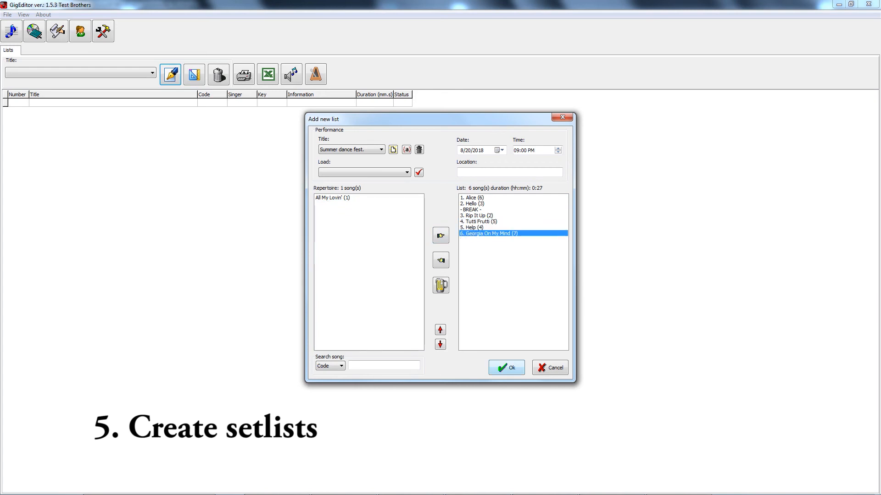
Set the performance location to "Szeged, Hungary" and save the setlist.
{"action": "left_click", "coordinate": [509, 172]}
{"action": "type", "text": "Szeged, Hungar"}
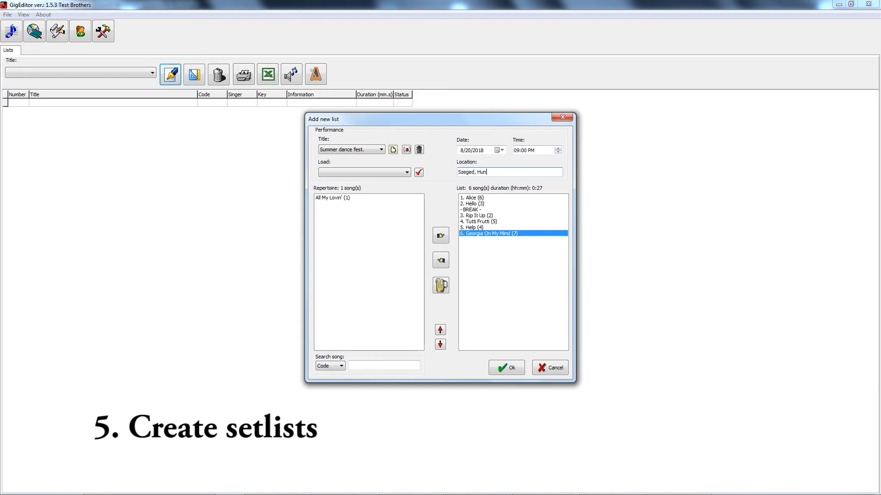
{"action": "type", "text": "iy"}
{"action": "key", "text": "Return"}
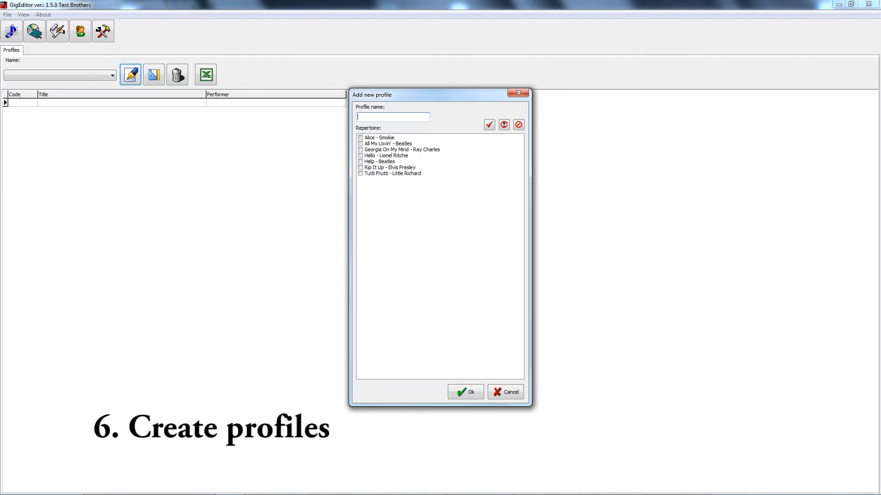
Create the profile "Rocky Club" containing "All My Lovin'", "Help", "Rip It Up" and "Tutti Frutti".
{"action": "type", "text": "Rocky Club"}
{"action": "left_click", "coordinate": [388, 143]}
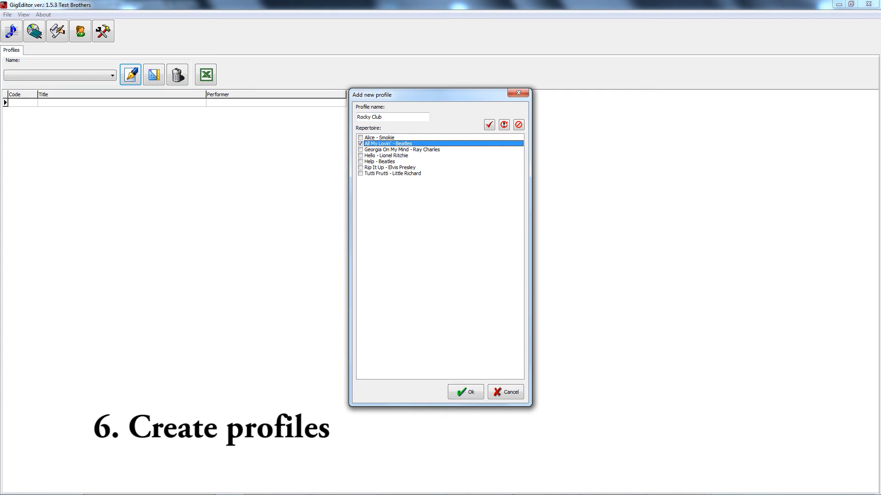
{"action": "left_click", "coordinate": [380, 162]}
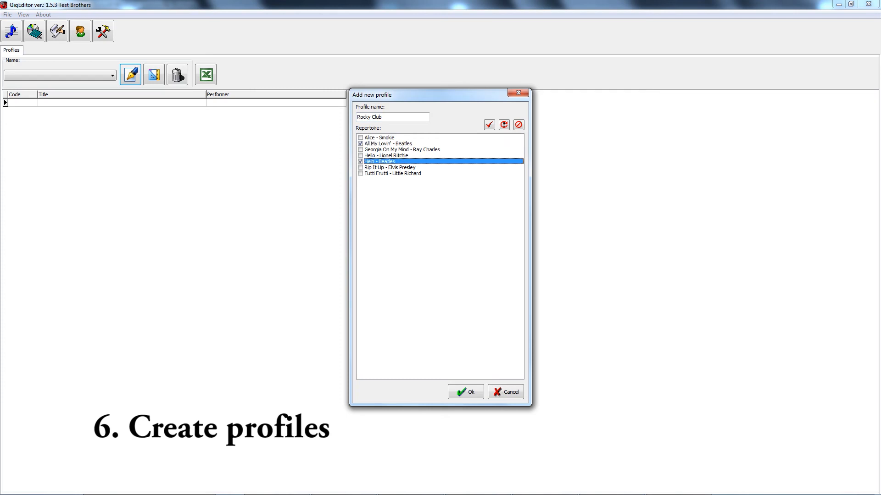
{"action": "left_click", "coordinate": [360, 168]}
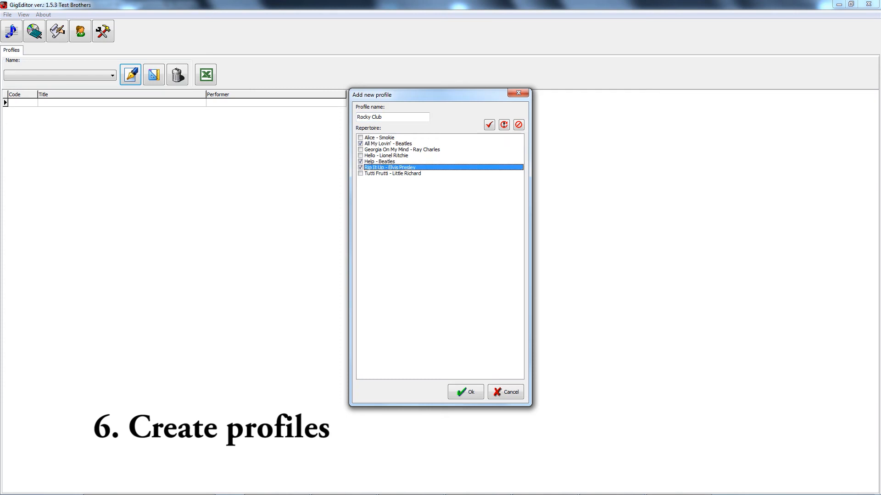
{"action": "left_click", "coordinate": [360, 173]}
{"action": "left_click", "coordinate": [465, 391]}
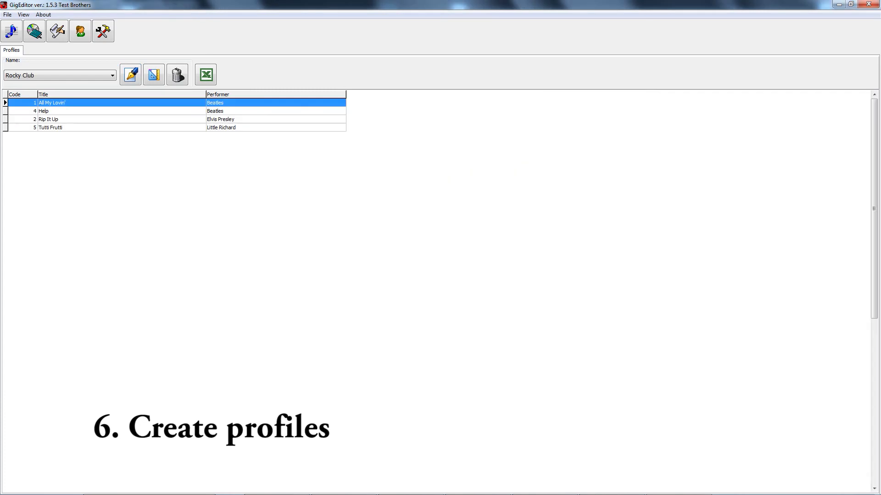
Export the band's database from the settings to a file in the directory C:\temp\gigEditor\Savings.
{"action": "left_click", "coordinate": [80, 32]}
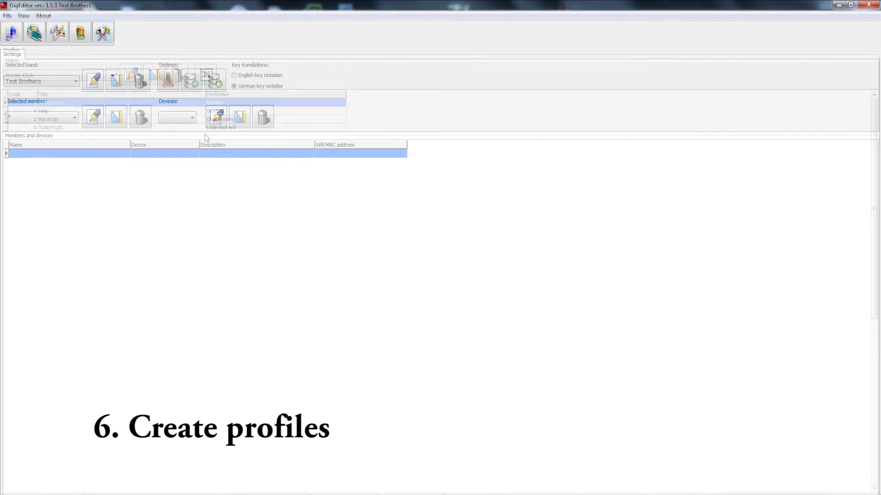
{"action": "left_click", "coordinate": [191, 80]}
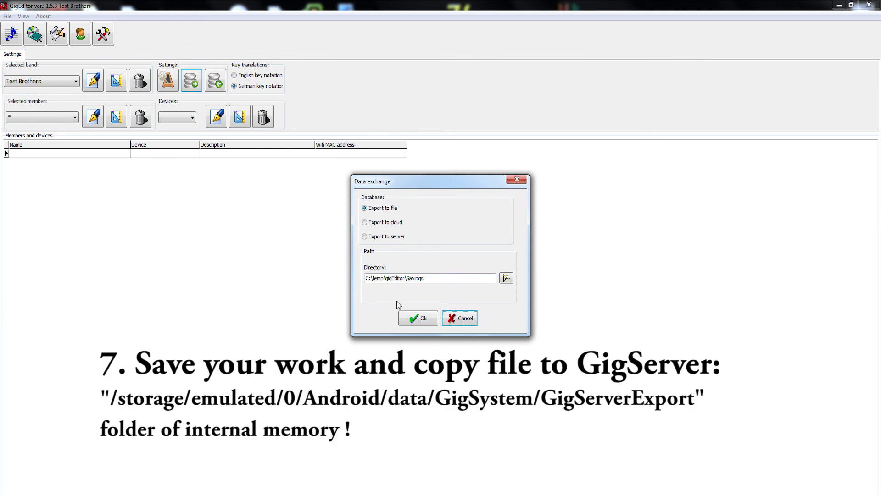
{"action": "left_click", "coordinate": [414, 318]}
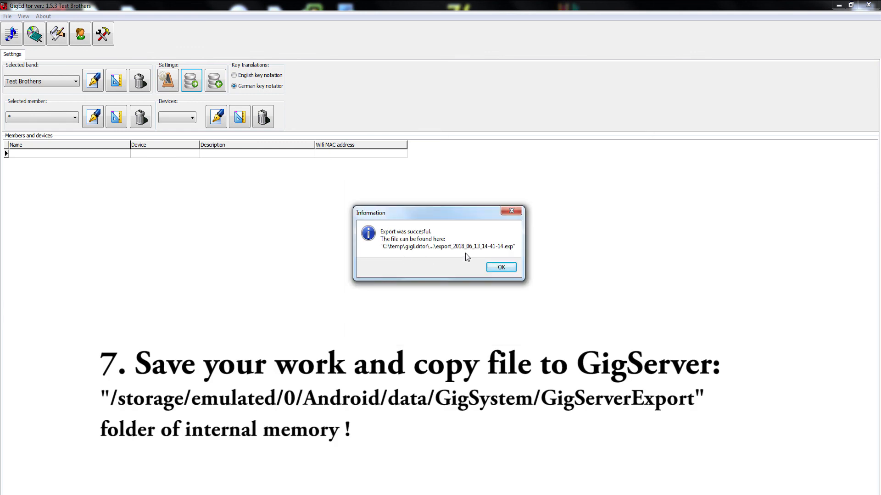
{"action": "left_click", "coordinate": [500, 267]}
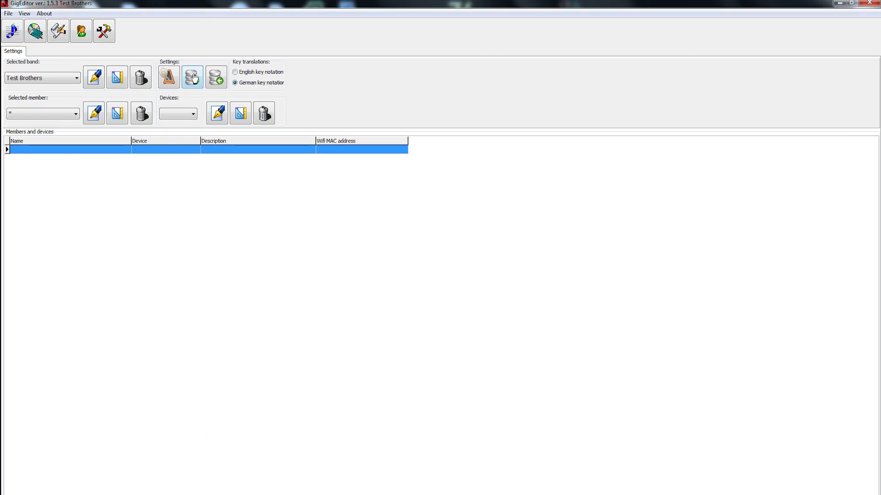
Export the database to the server, entering 10 as the third part of its IP address, and accept overwriting the server database.
{"action": "left_click", "coordinate": [193, 78]}
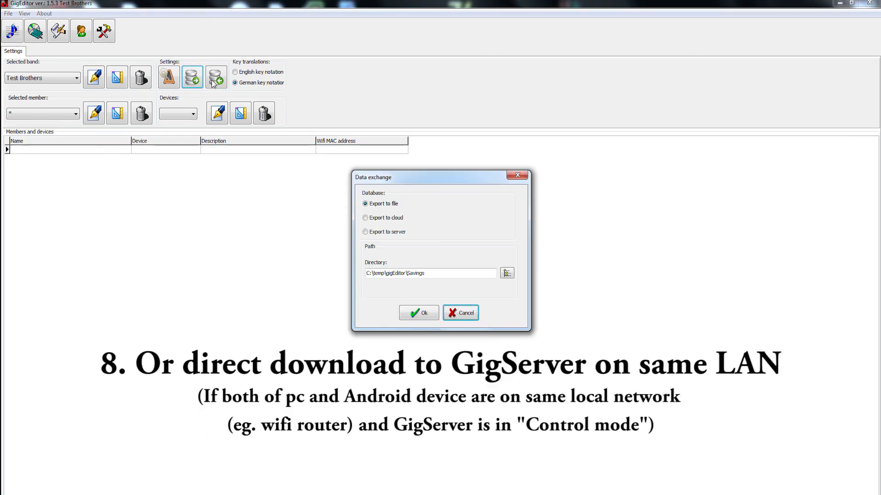
{"action": "left_click", "coordinate": [383, 232]}
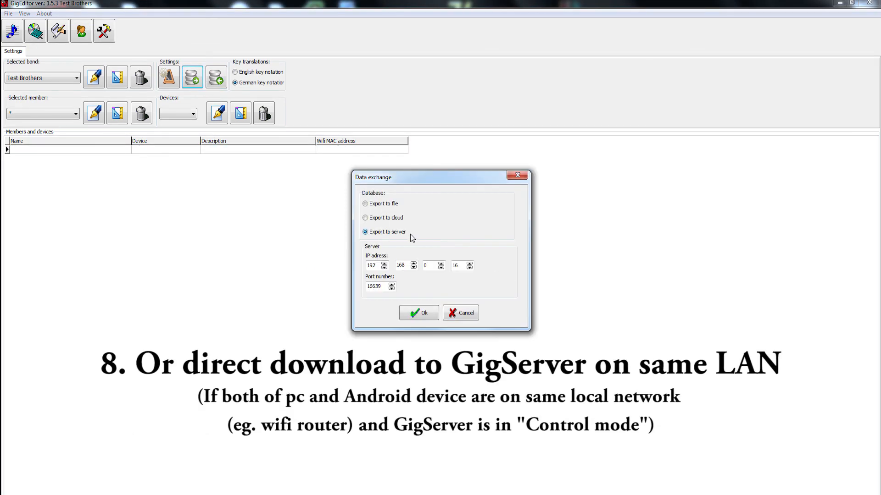
{"action": "double_click", "coordinate": [430, 266]}
{"action": "type", "text": "10"}
{"action": "double_click", "coordinate": [455, 265]}
{"action": "left_click", "coordinate": [418, 314]}
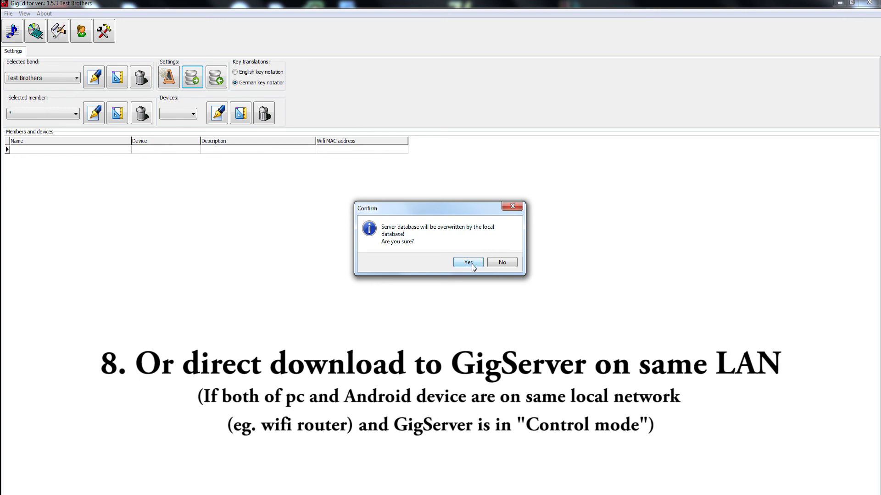
{"action": "left_click", "coordinate": [472, 266]}
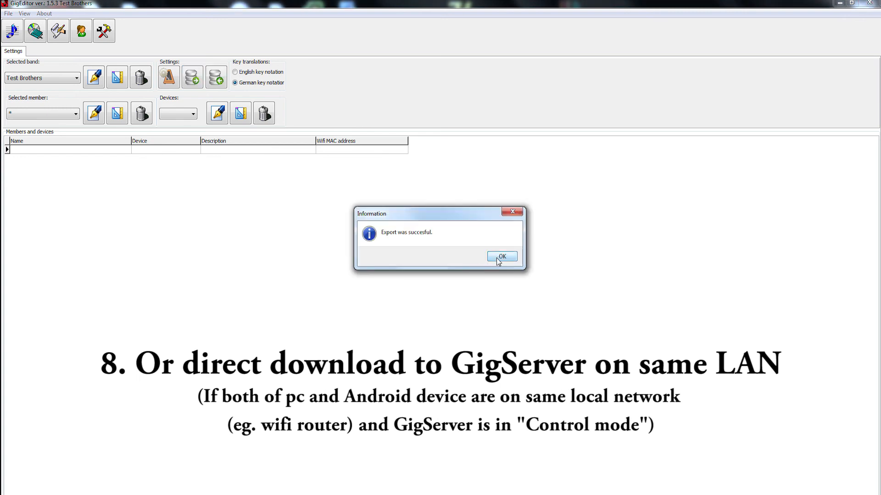
{"action": "left_click", "coordinate": [501, 258]}
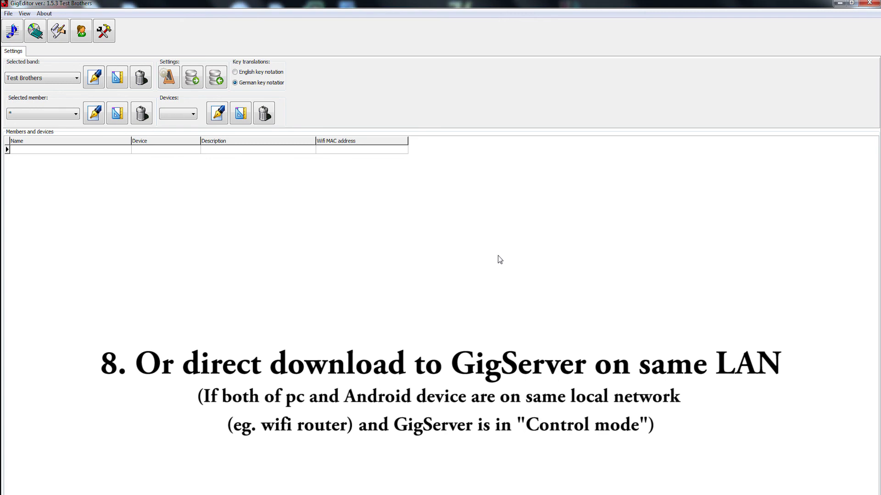